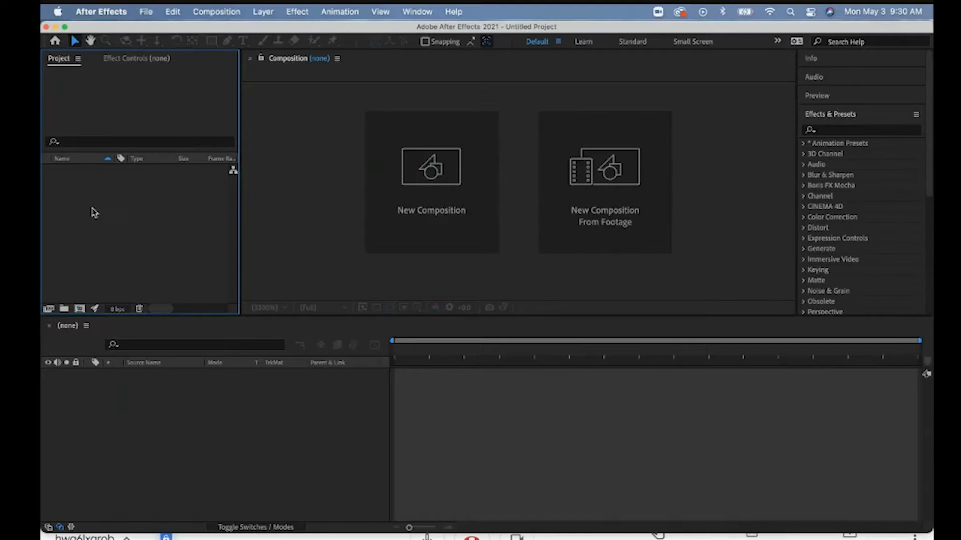
Step: Import Space and Character.psd as Composition - Retain Layer Sizes with editable layer styles, and open the resulting composition
right_click(92, 209)
mouse_move(104, 274)
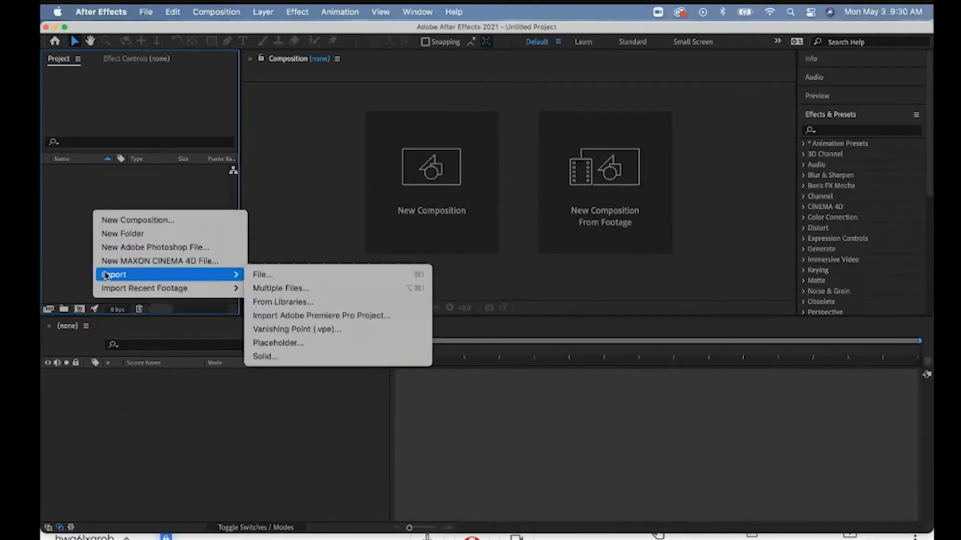
click(265, 275)
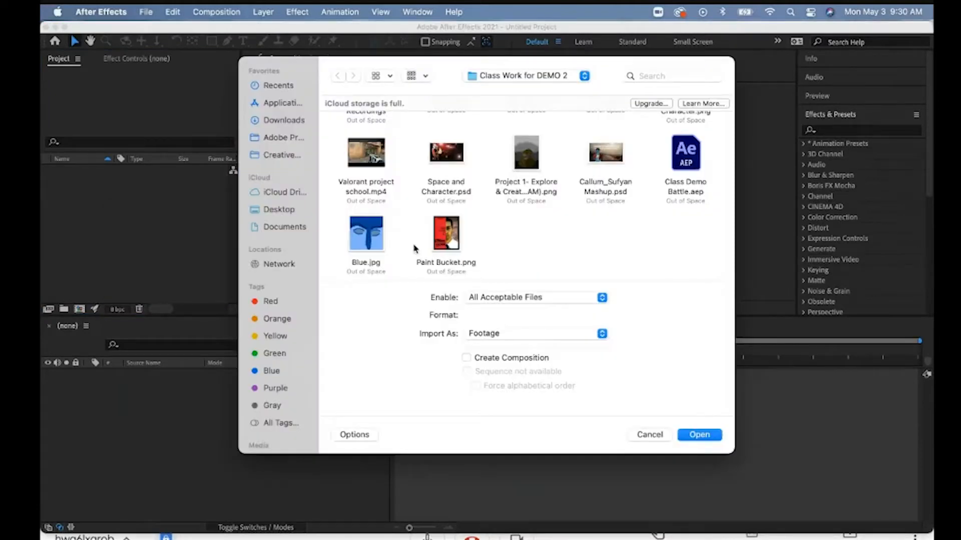
click(453, 162)
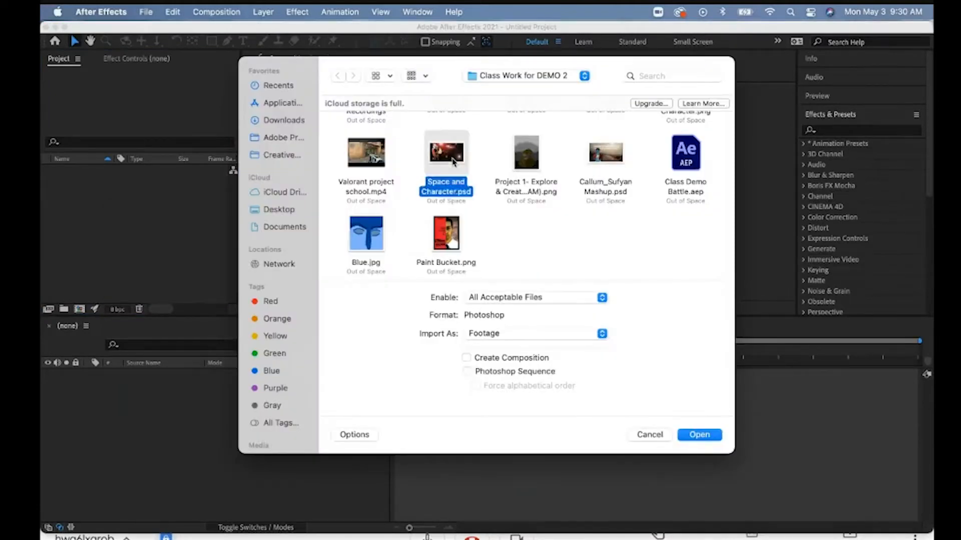
click(698, 435)
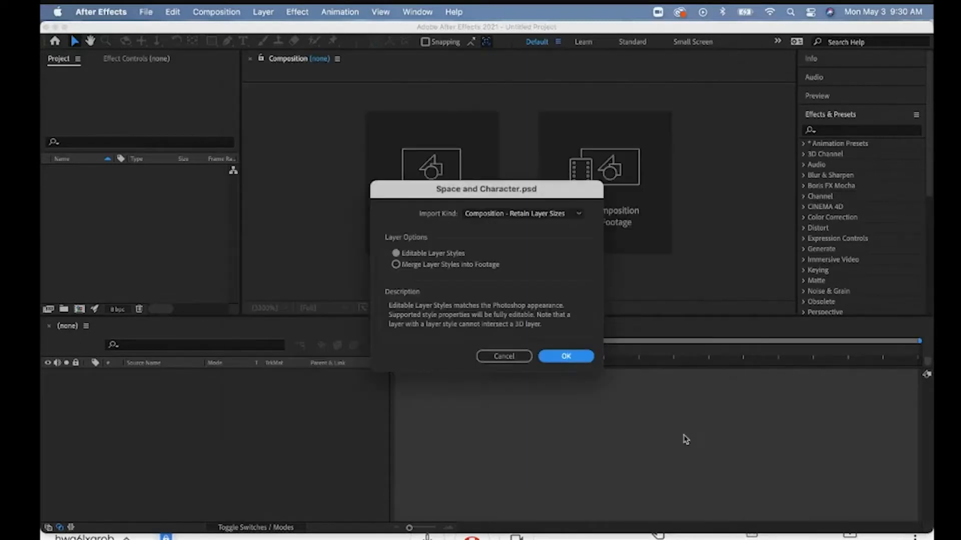
click(574, 220)
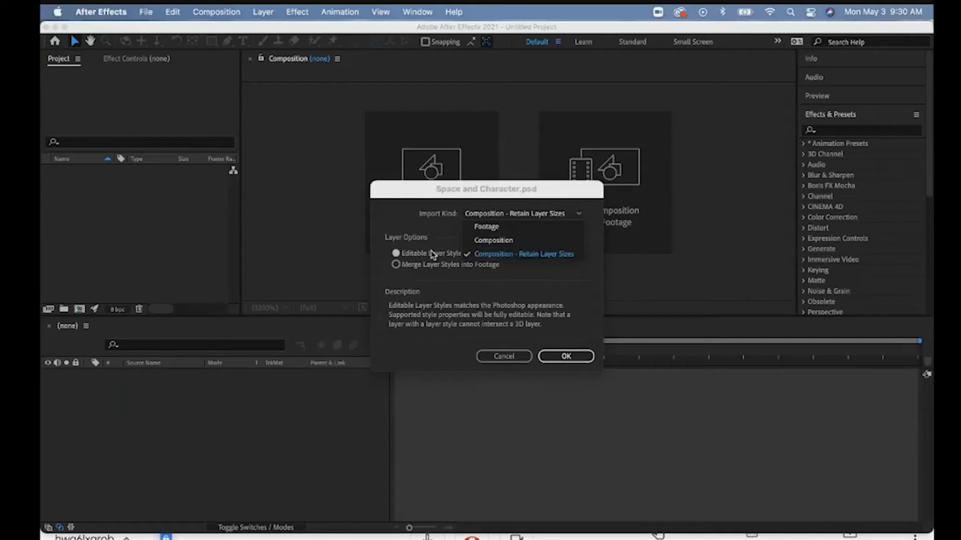
click(563, 356)
click(562, 356)
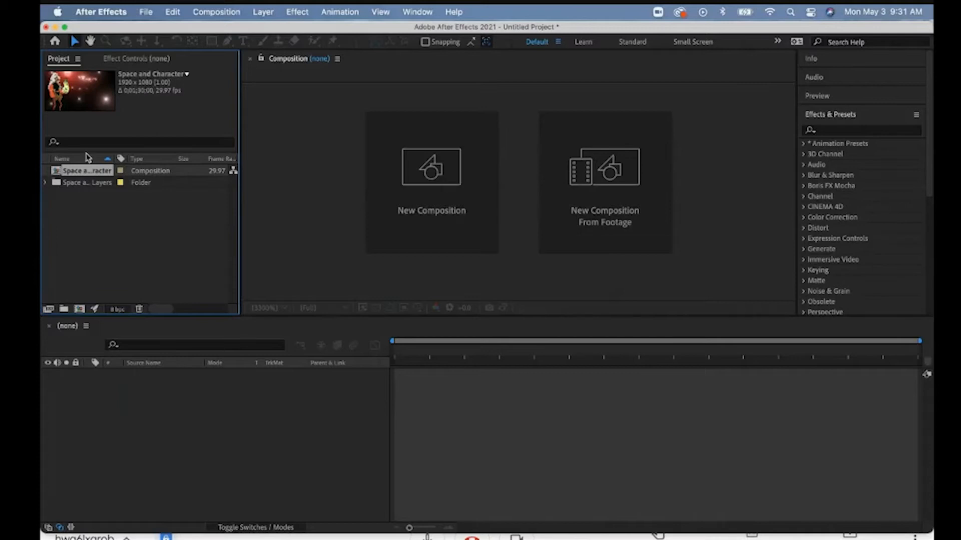
double_click(57, 173)
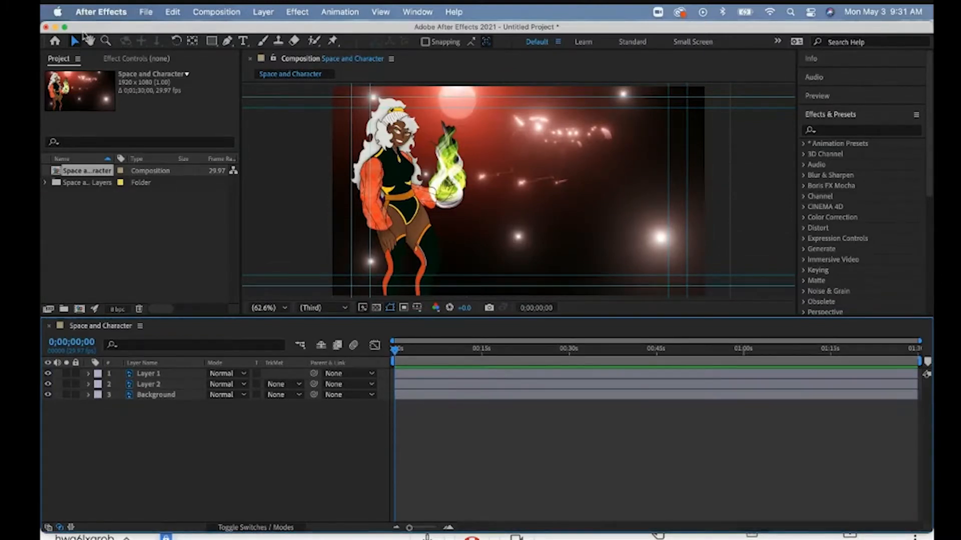
Step: Import the Mashup PSD as Composition - Retain Layer Sizes with Create Composition enabled and editable layer styles
key(super+i)
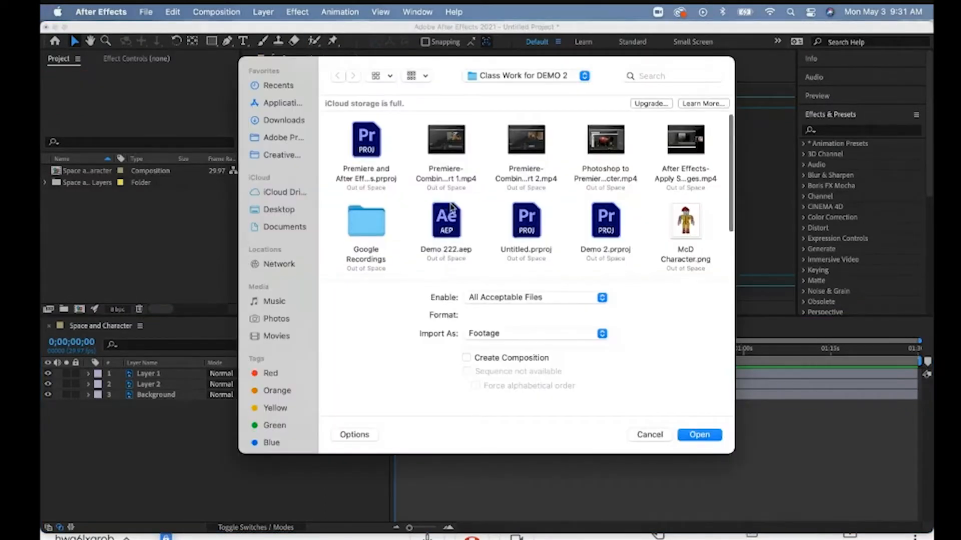
scroll(450, 209, down, 5)
scroll(453, 210, down, 2)
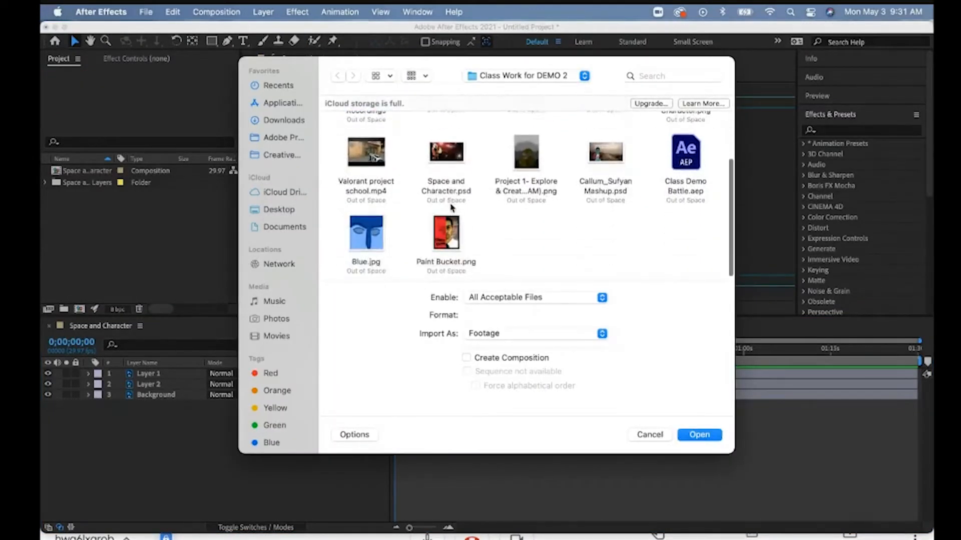
click(592, 209)
click(515, 334)
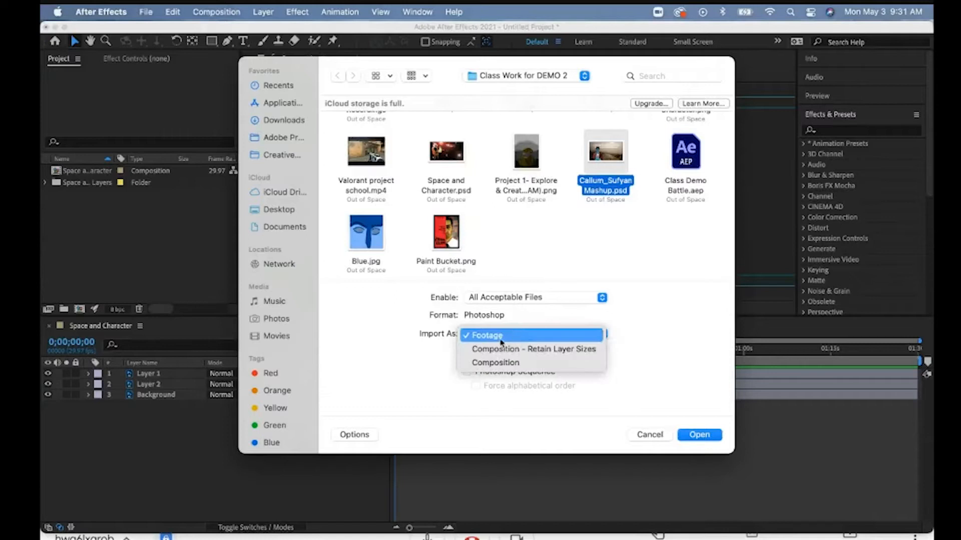
click(561, 350)
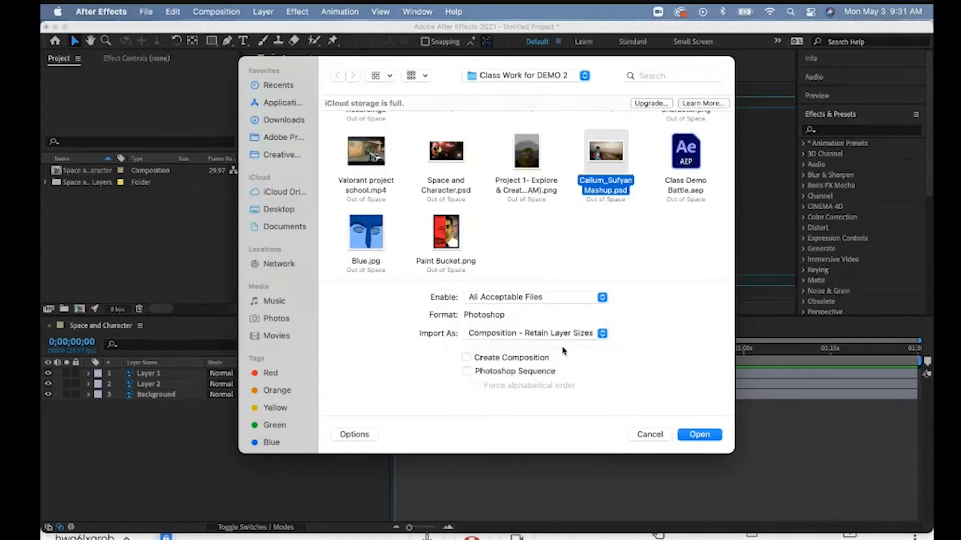
click(467, 358)
click(703, 436)
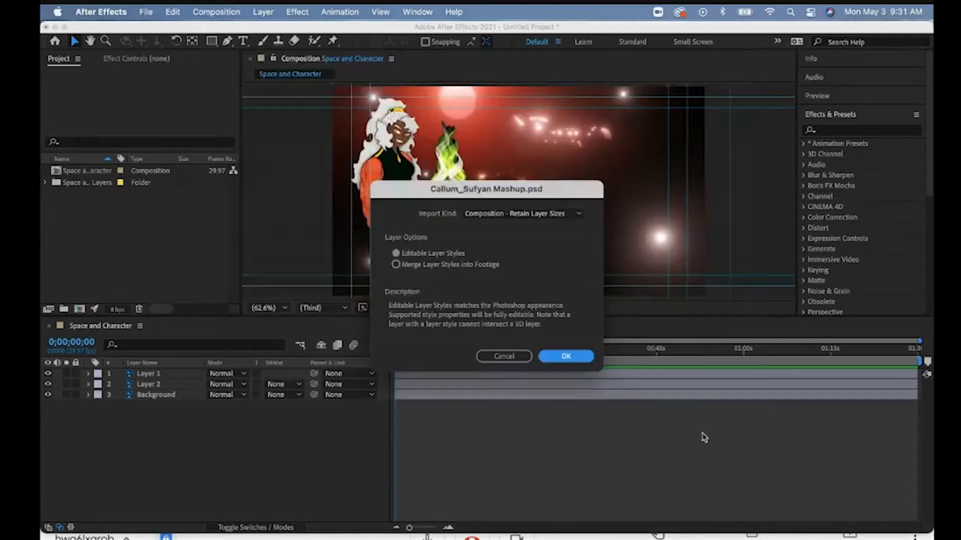
click(553, 356)
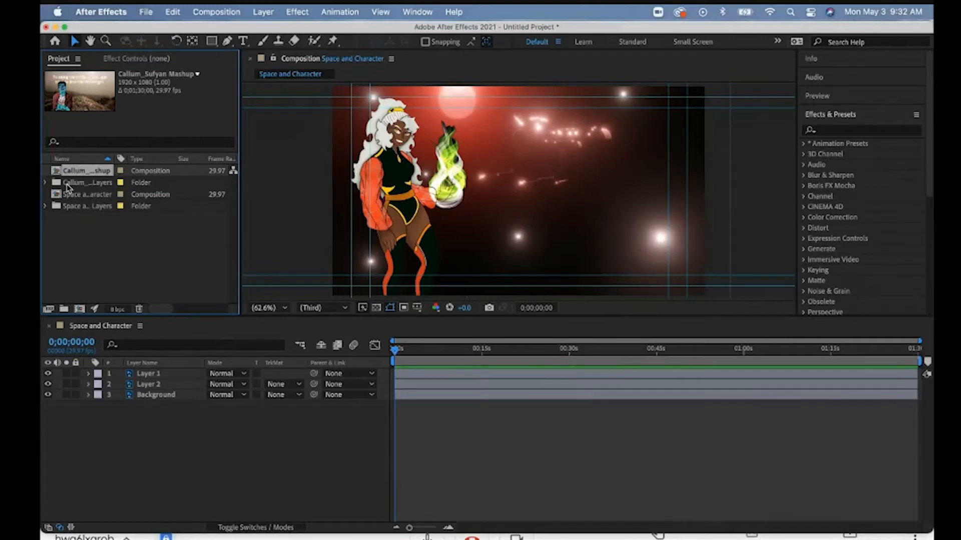
Step: Open the imported Mashup composition in its own timeline
click(46, 207)
click(47, 207)
click(61, 207)
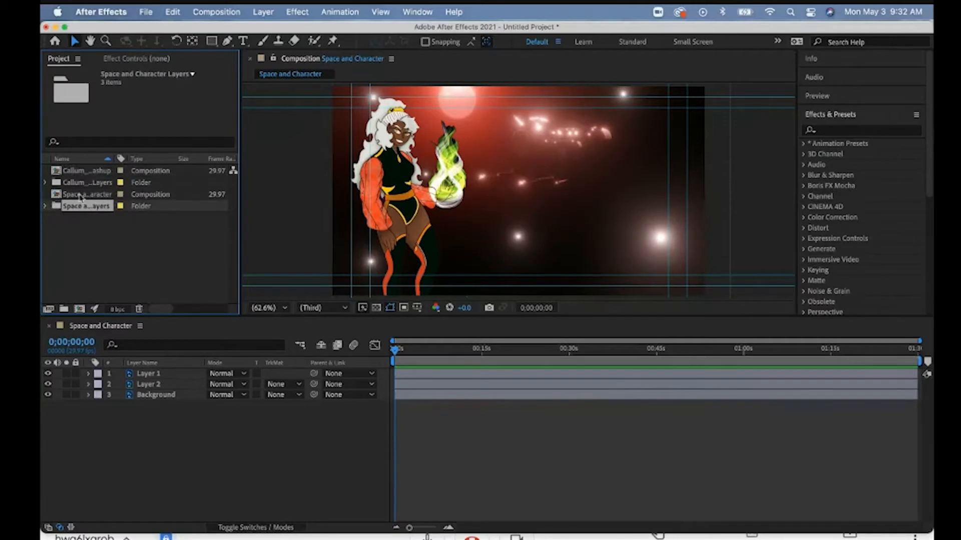
click(75, 196)
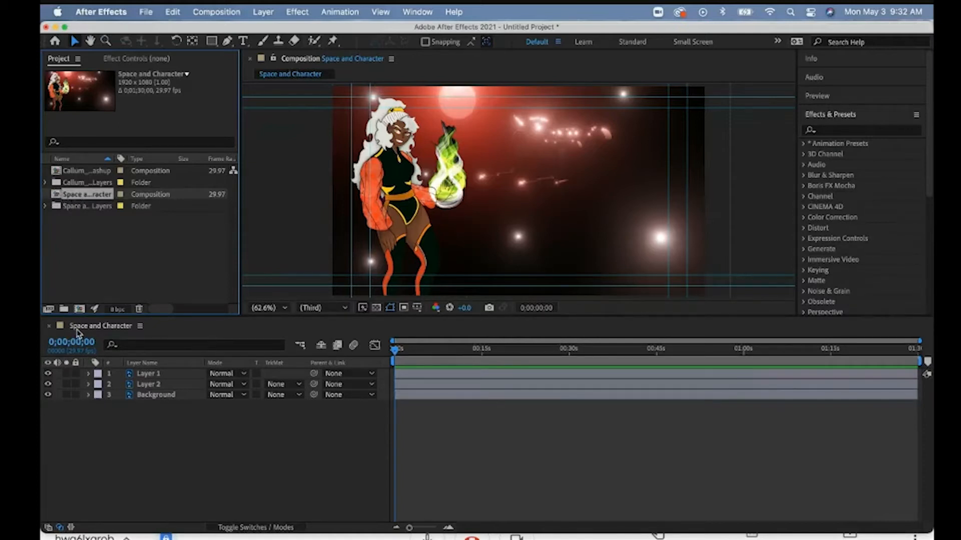
click(79, 173)
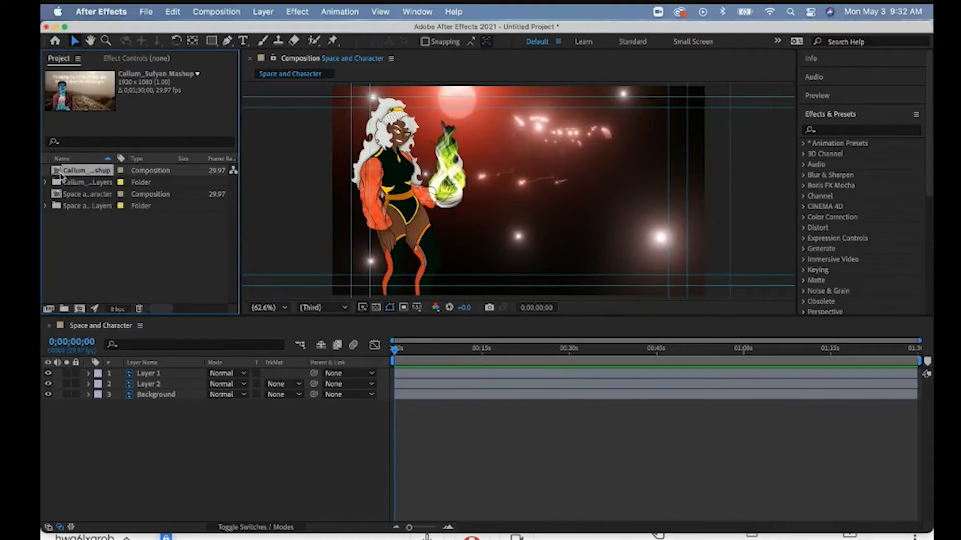
double_click(60, 174)
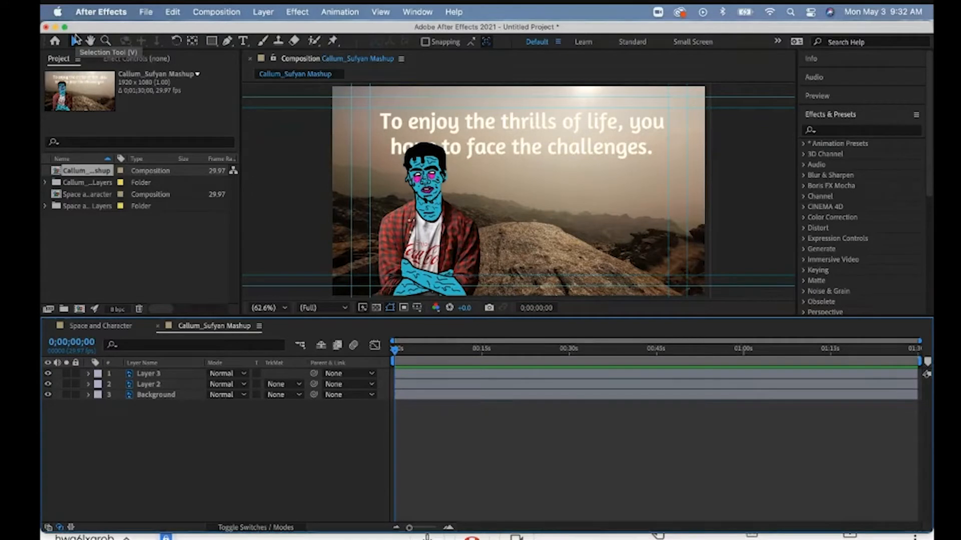
Step: Switch between the two open composition timelines, ending on Space and Character
click(112, 328)
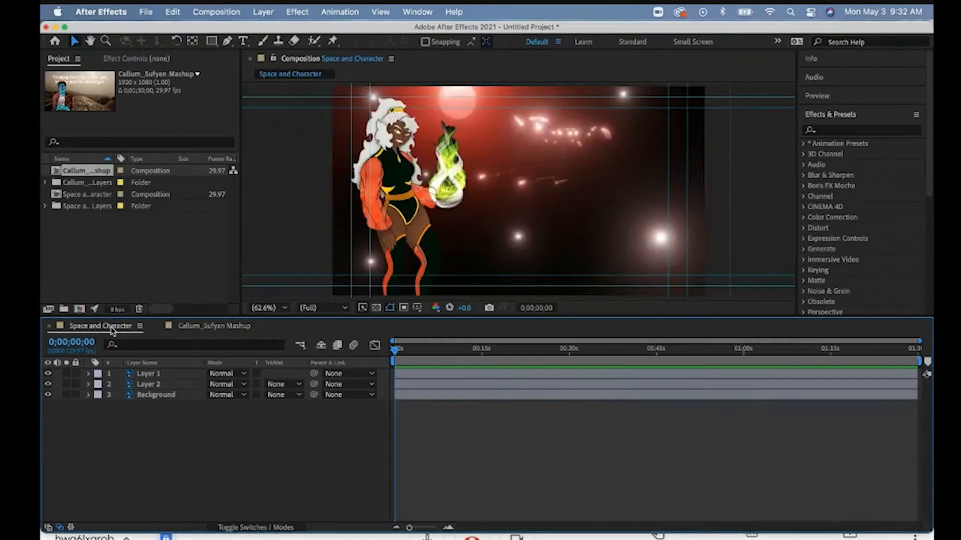
click(195, 330)
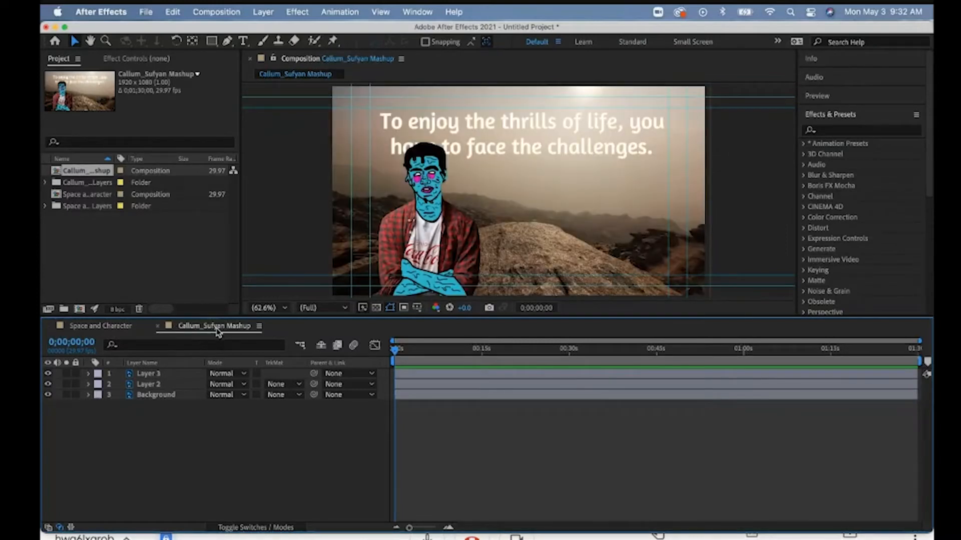
click(115, 329)
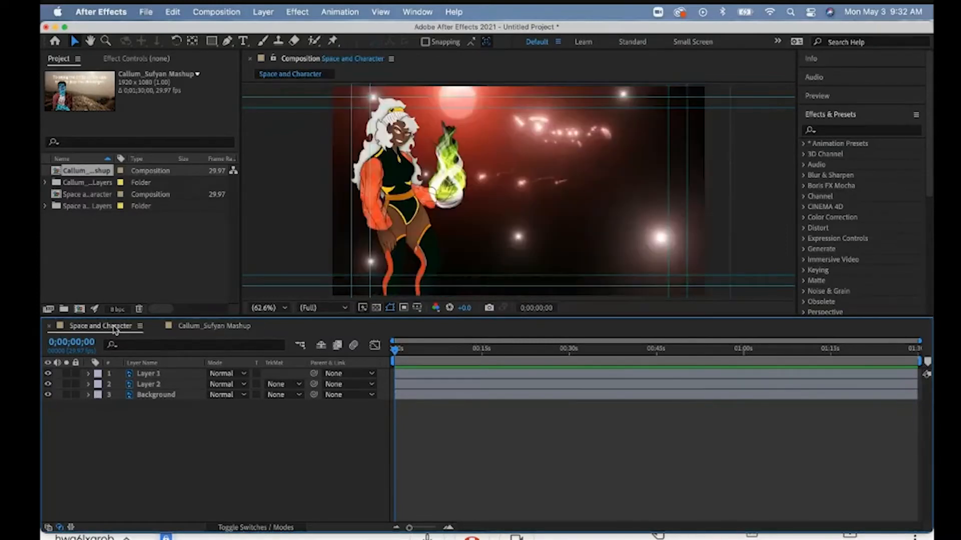
Step: Toggle the visibility of Layer 1 and Layer 2 off and on to examine what each layer contains
click(49, 375)
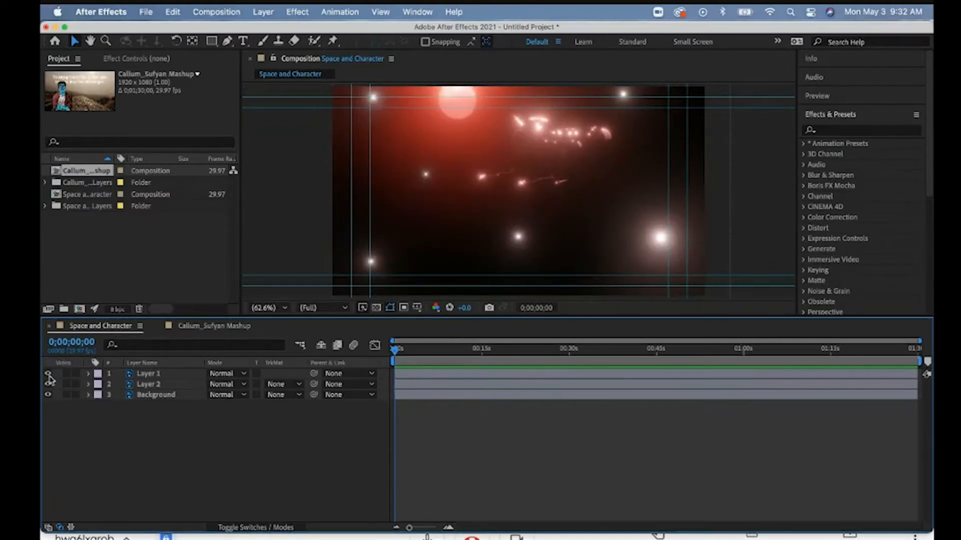
click(48, 374)
click(48, 374)
click(48, 375)
click(48, 376)
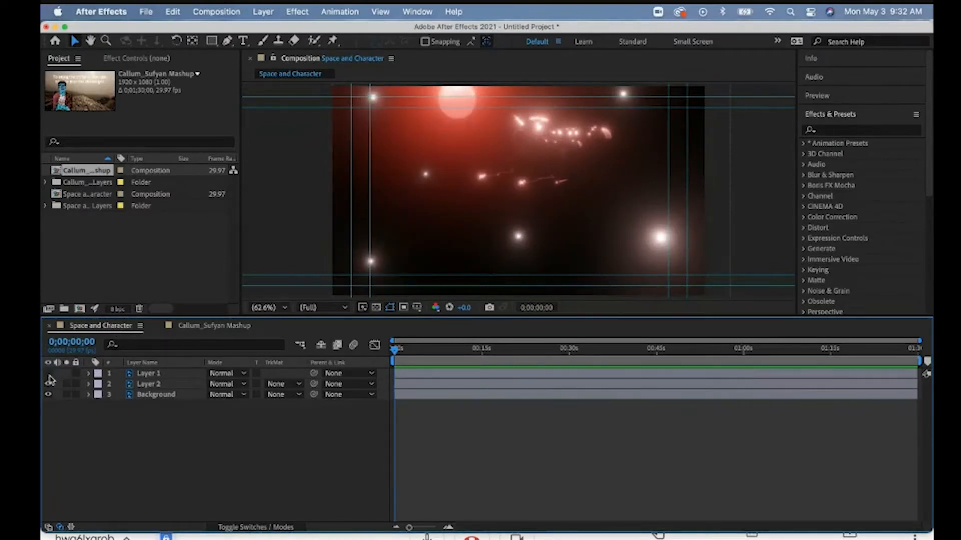
click(48, 377)
click(48, 394)
click(48, 394)
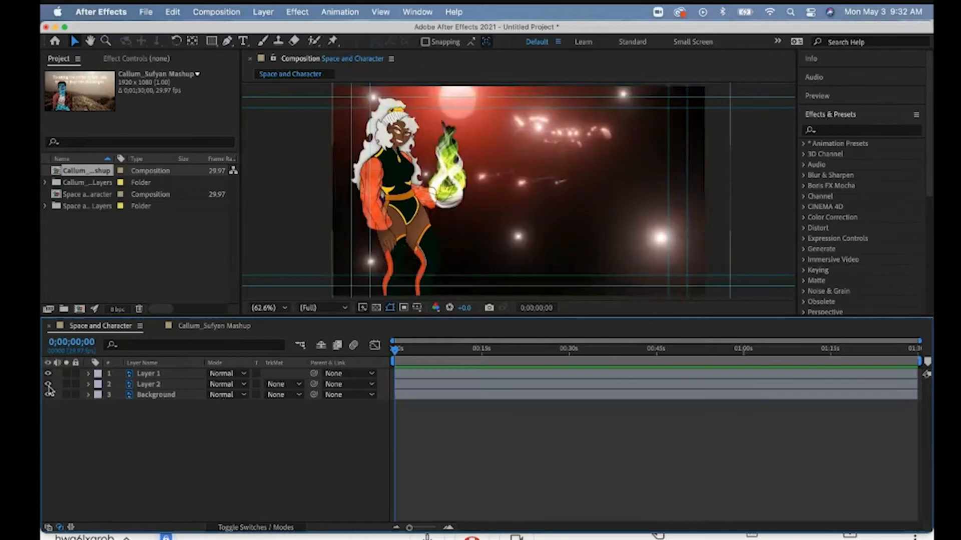
click(48, 395)
click(48, 394)
click(48, 395)
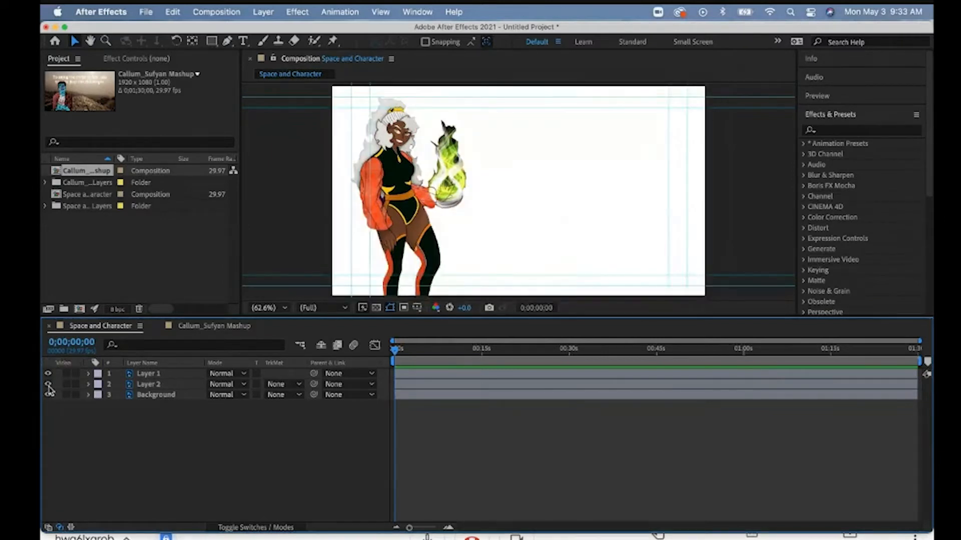
click(48, 395)
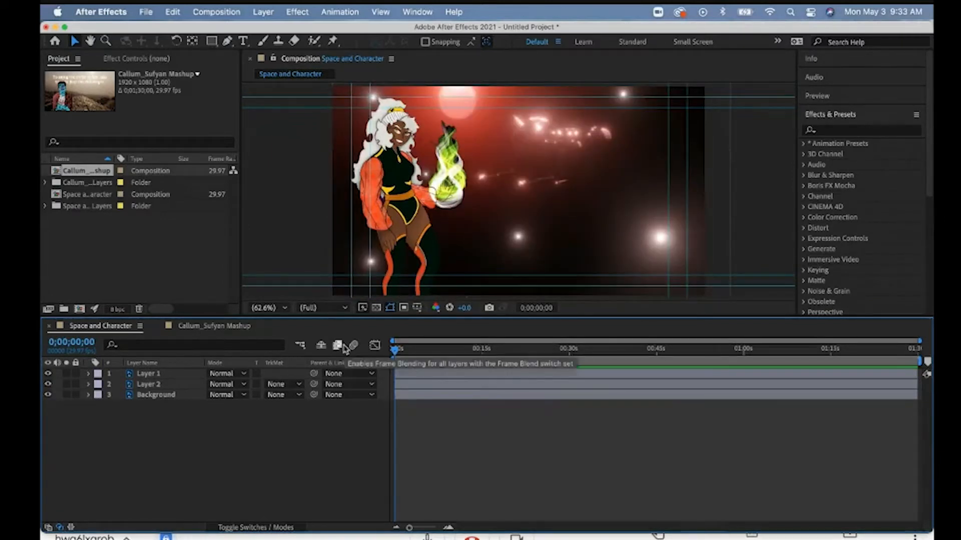
click(48, 374)
click(49, 374)
Step: Rename Layer 1 of the Space and Character composition as Character
click(144, 375)
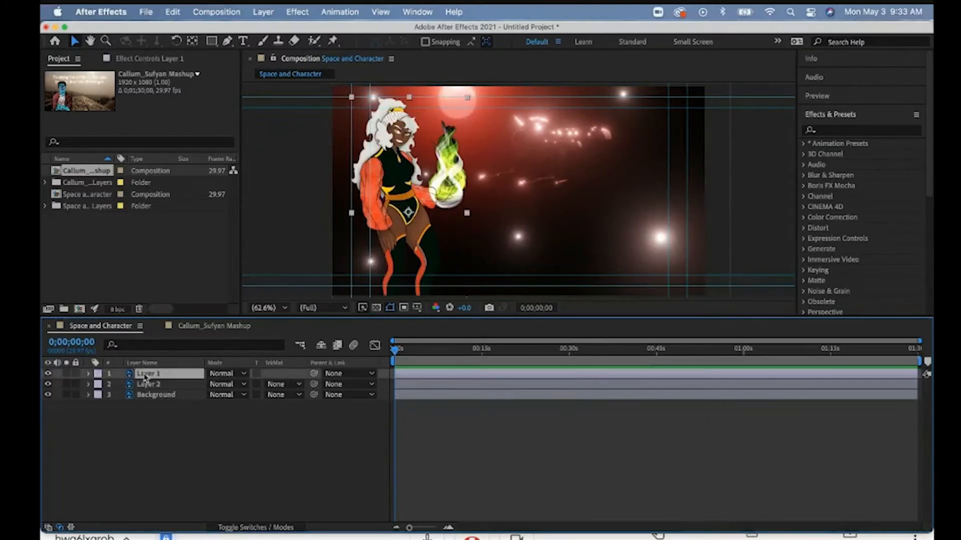
right_click(146, 376)
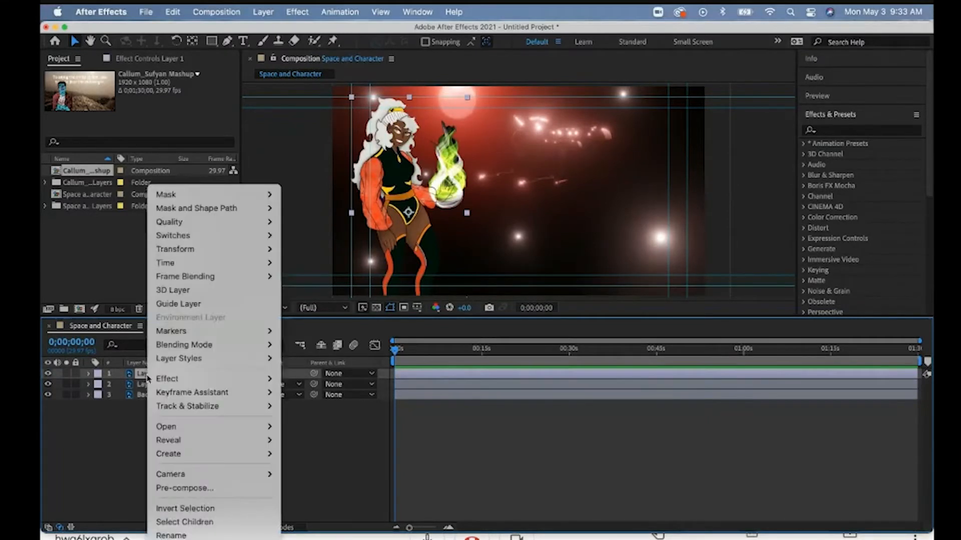
mouse_move(170, 454)
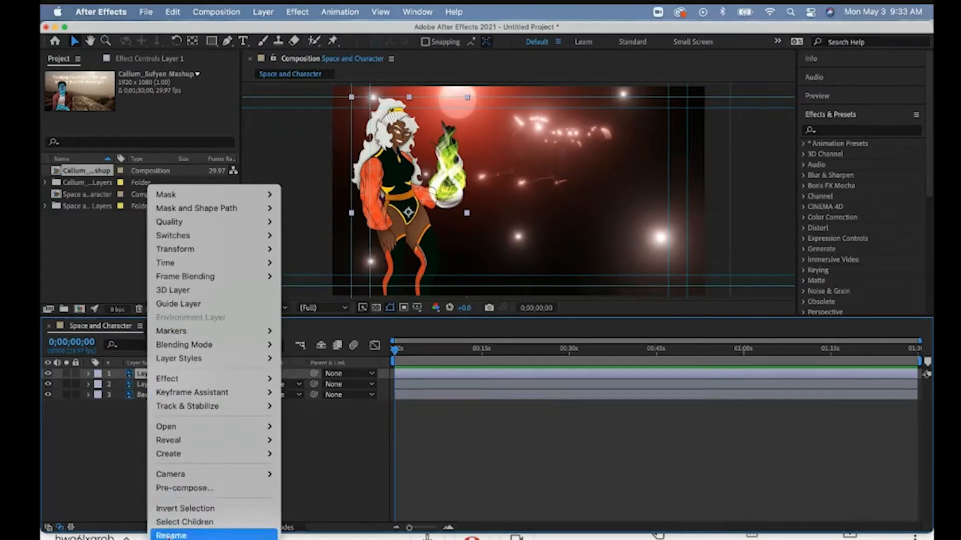
click(171, 535)
text(Xh)
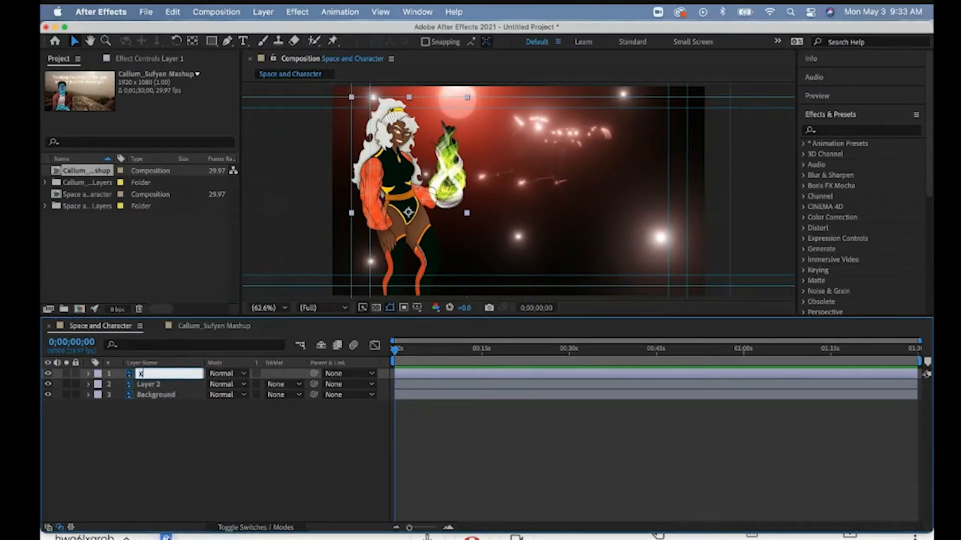
key(BackSpace)
key(BackSpace)
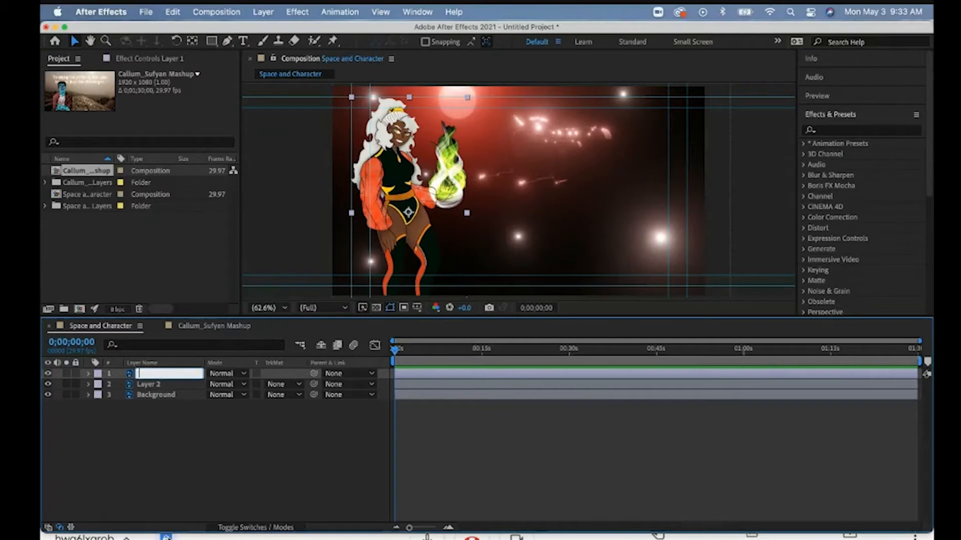
text(c)
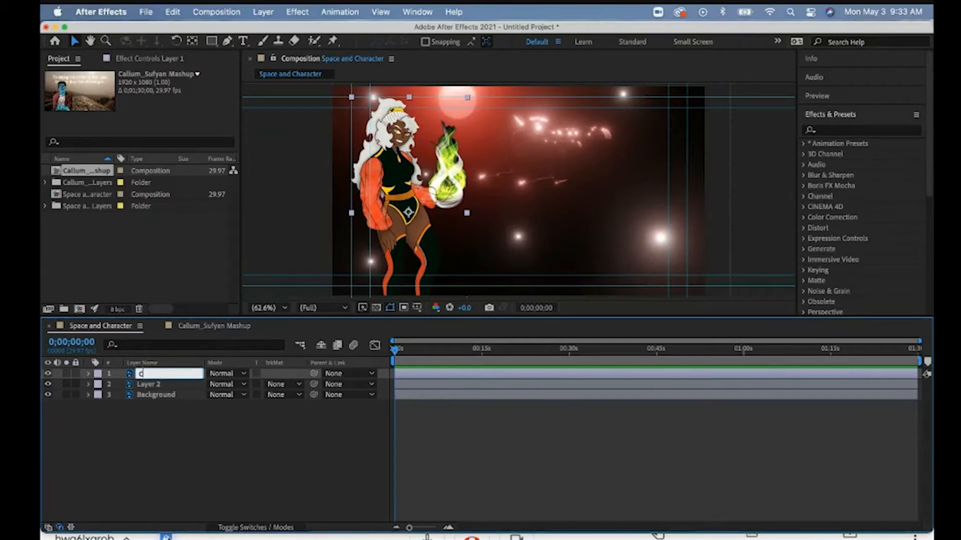
text(haracter)
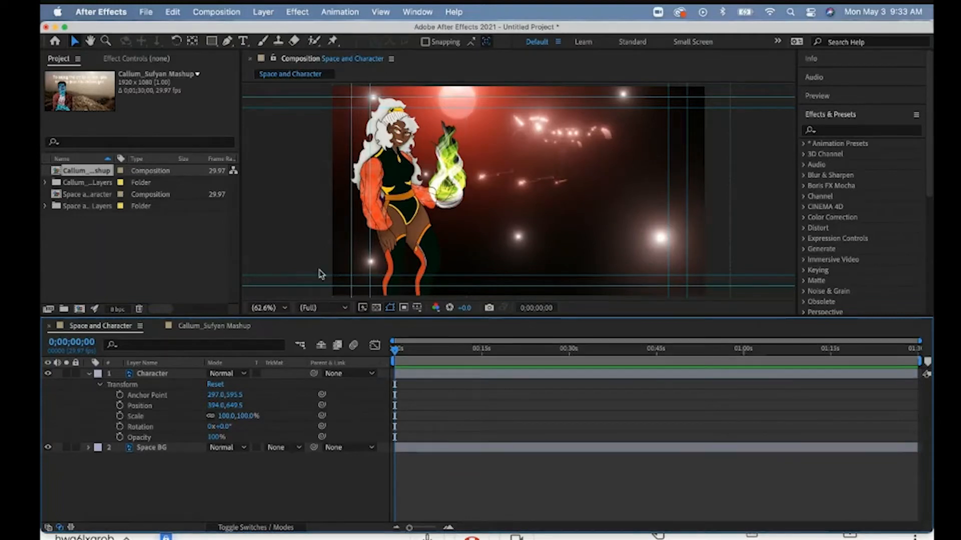
Step: Animate the Character layer's Position horizontally with a starting keyframe at 0;00;00;00 and a second one at 0;00;17;15 set to 1253.0, 649.5
click(453, 200)
click(120, 406)
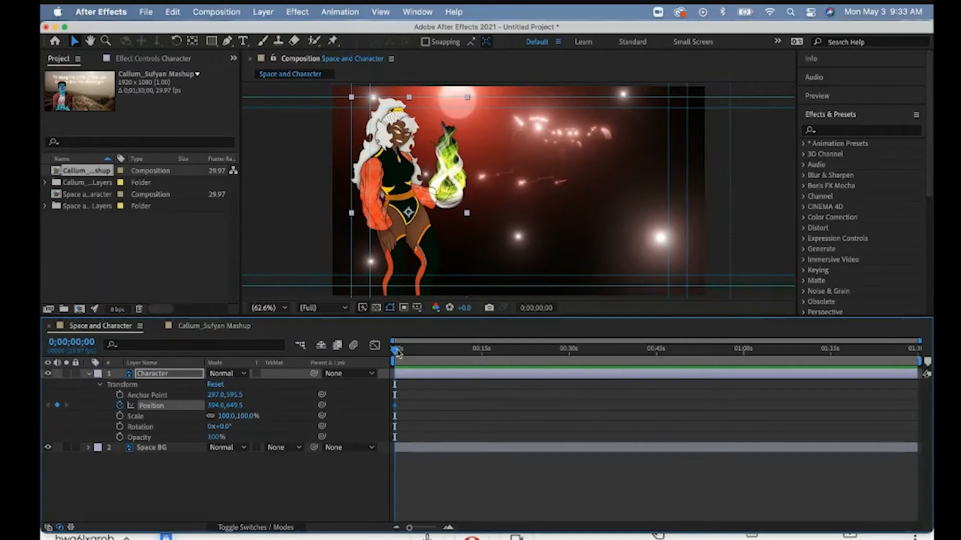
drag(397, 350, 496, 350)
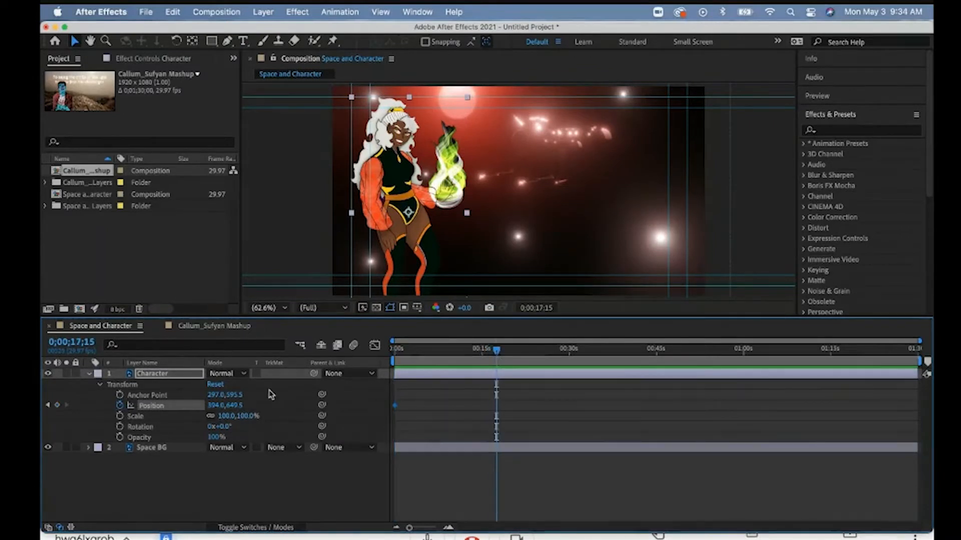
drag(214, 406, 526, 404)
drag(214, 405, 440, 413)
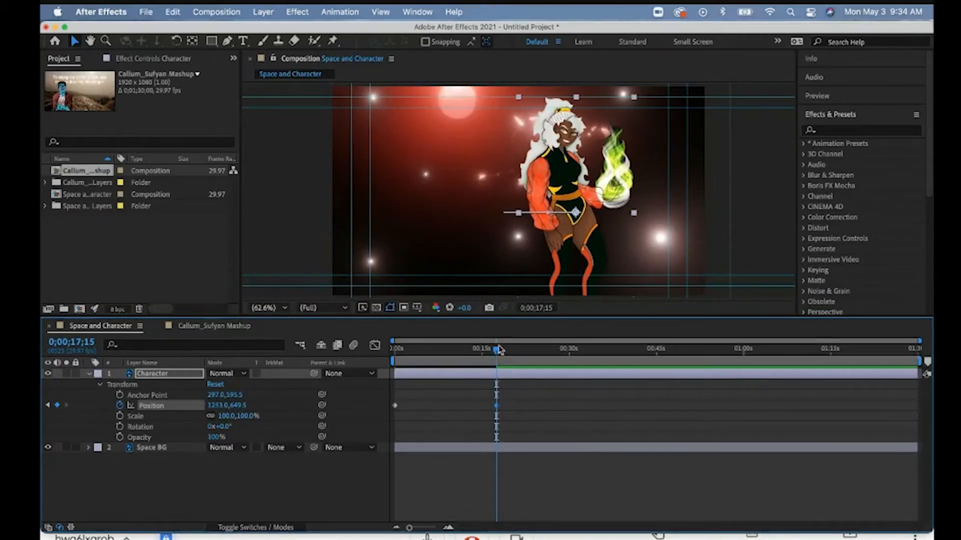
Step: Preview the Space and Character composition twice from the start to check the speed of the Character's horizontal movement
drag(499, 349, 388, 355)
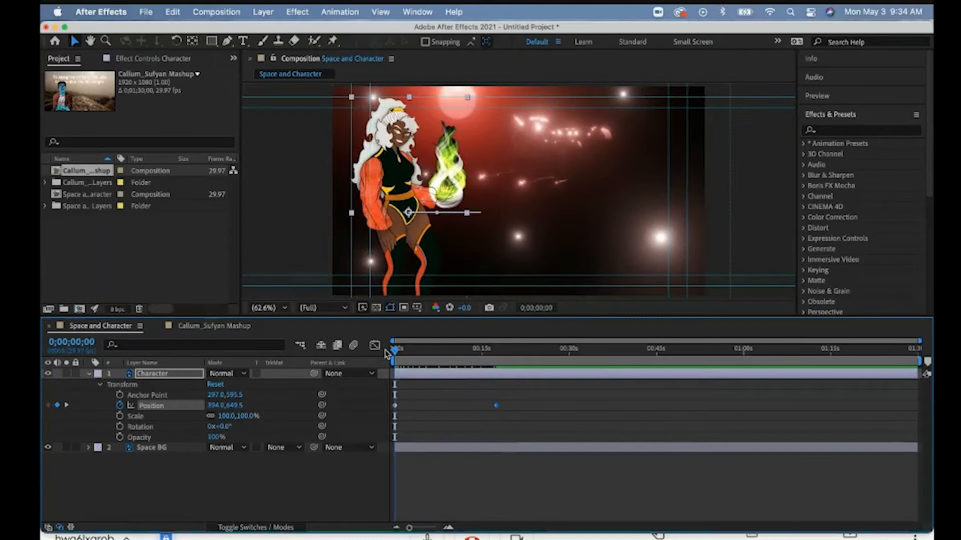
key(space)
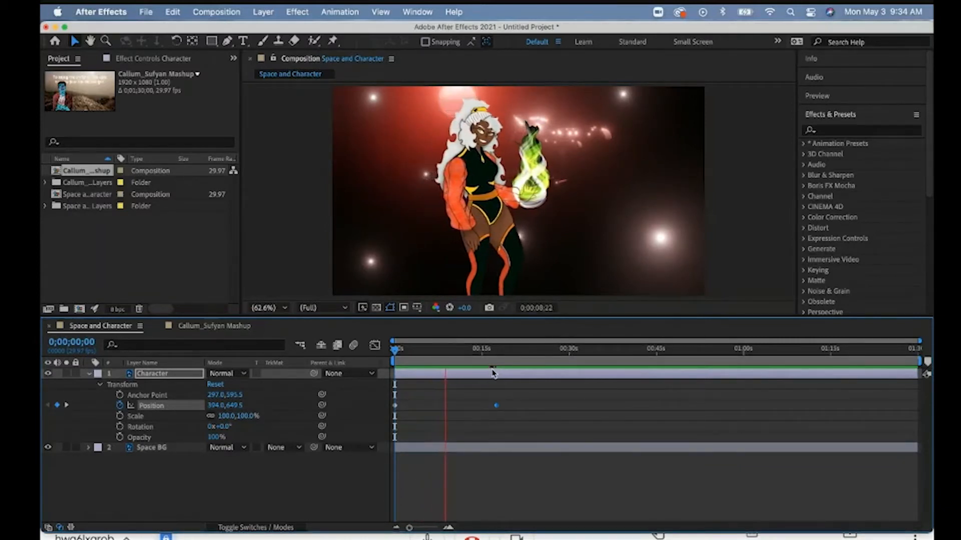
click(455, 358)
drag(455, 353, 391, 340)
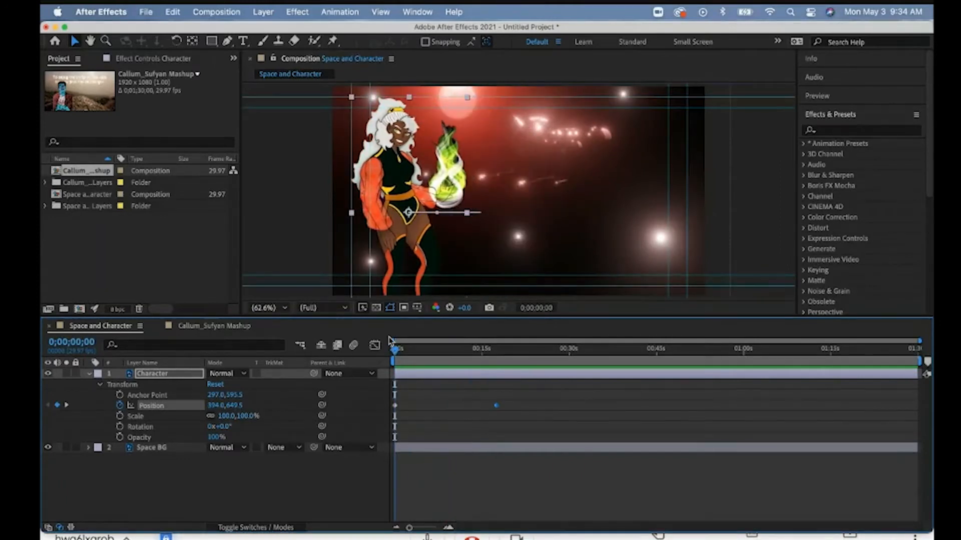
key(space)
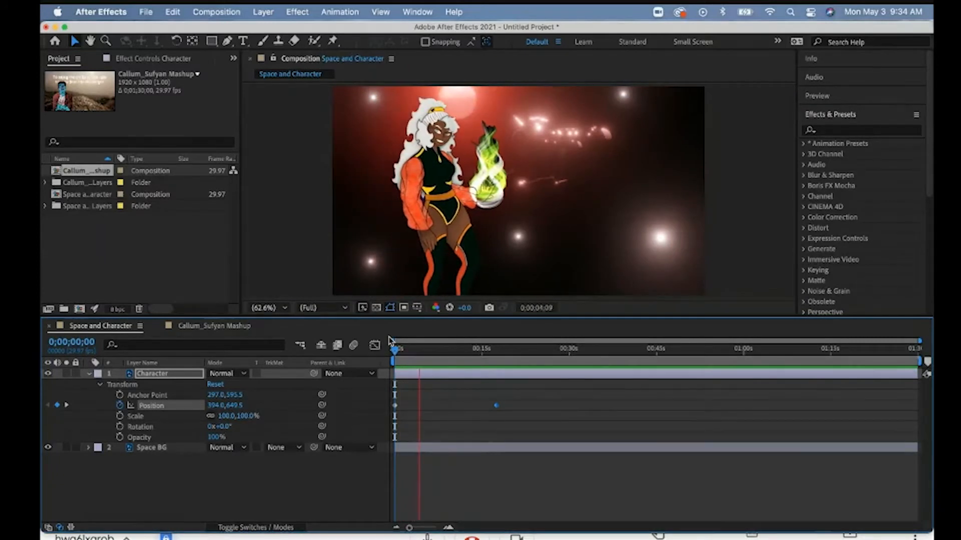
key(space)
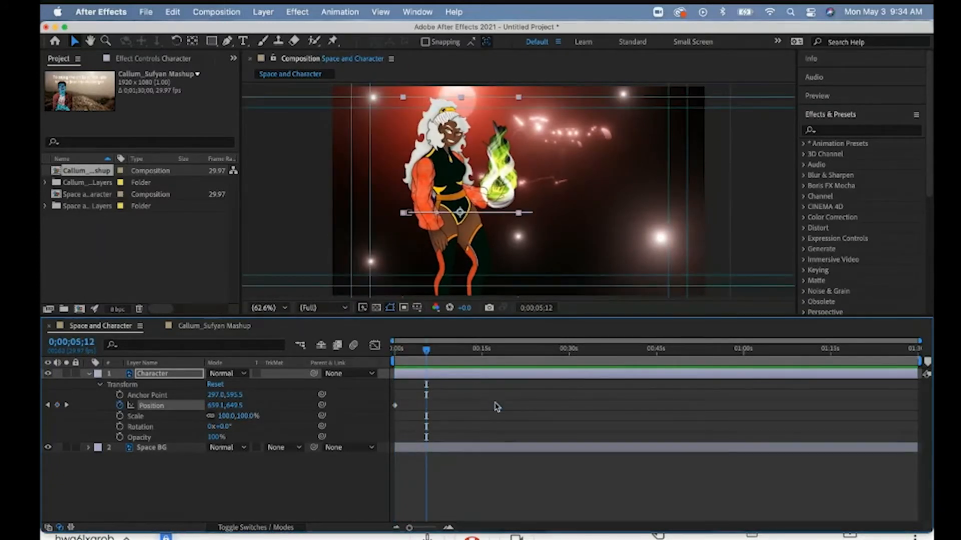
Step: Move the Character's second Position keyframe to about 6 seconds, shorten the work area to about 8 seconds, and preview the motion
drag(496, 406, 432, 406)
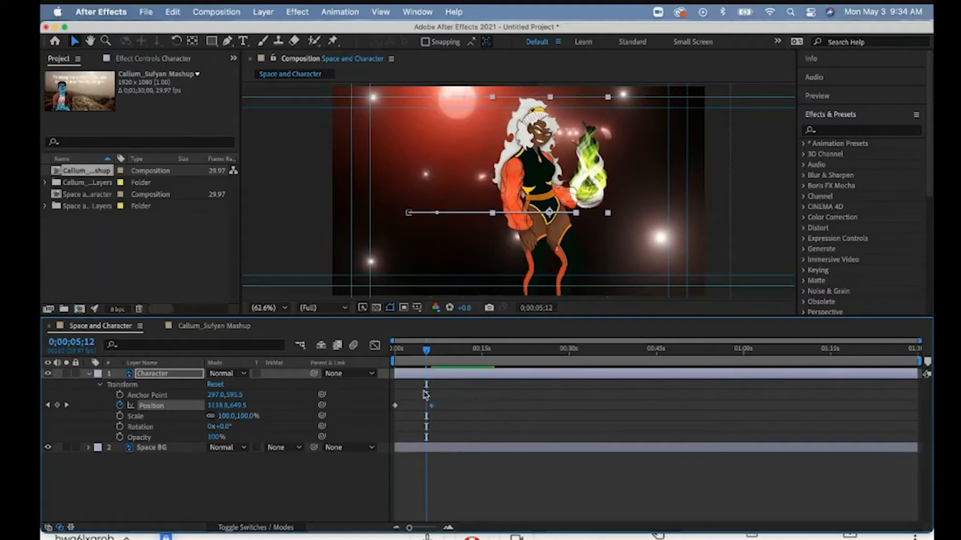
drag(425, 353, 395, 352)
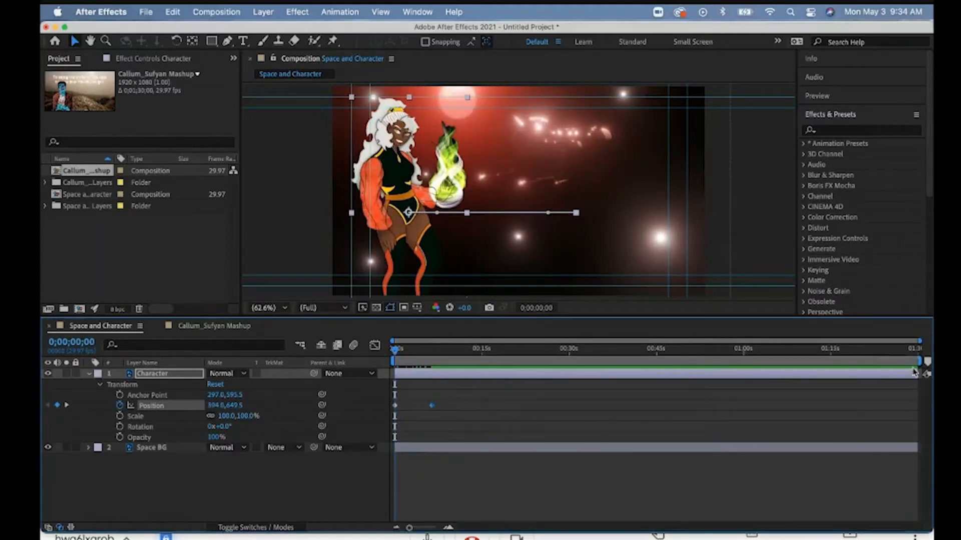
drag(922, 361, 441, 361)
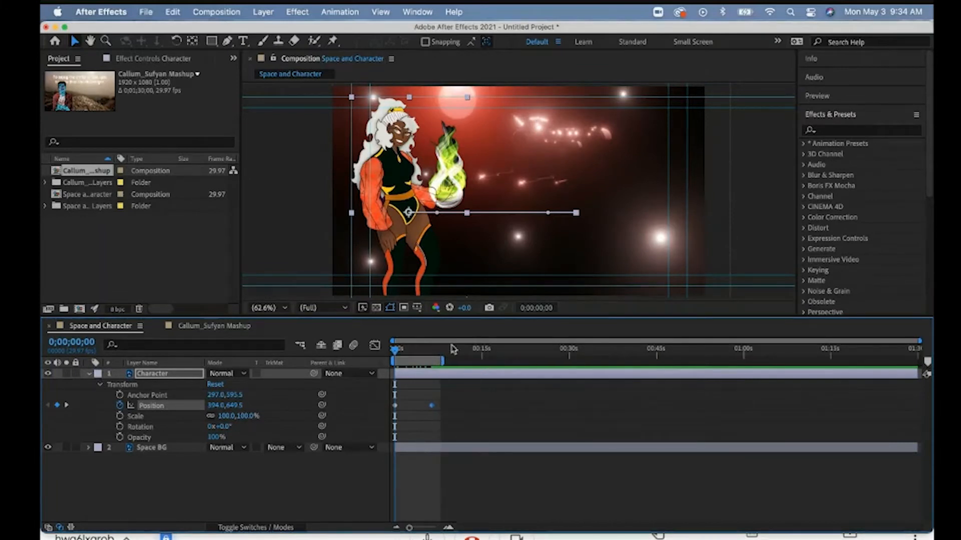
key(space)
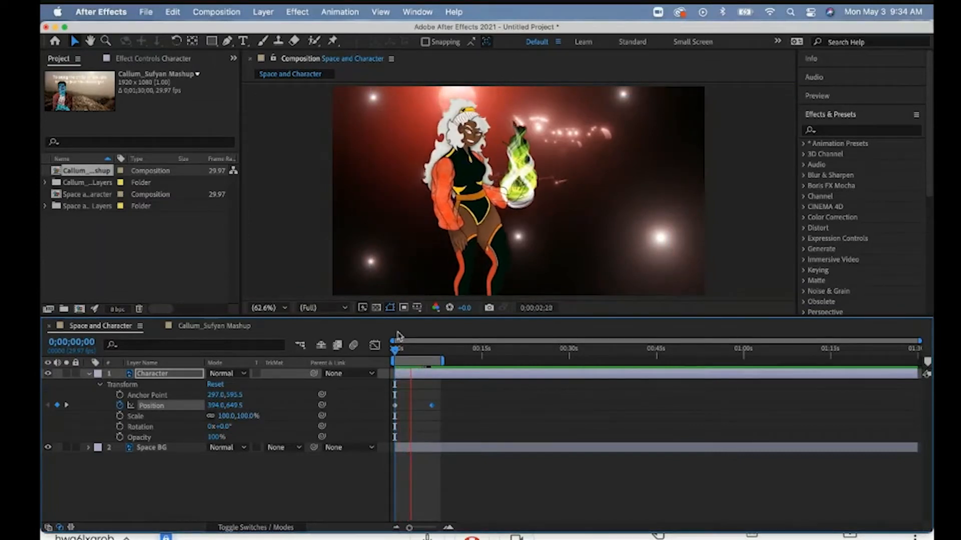
key(space)
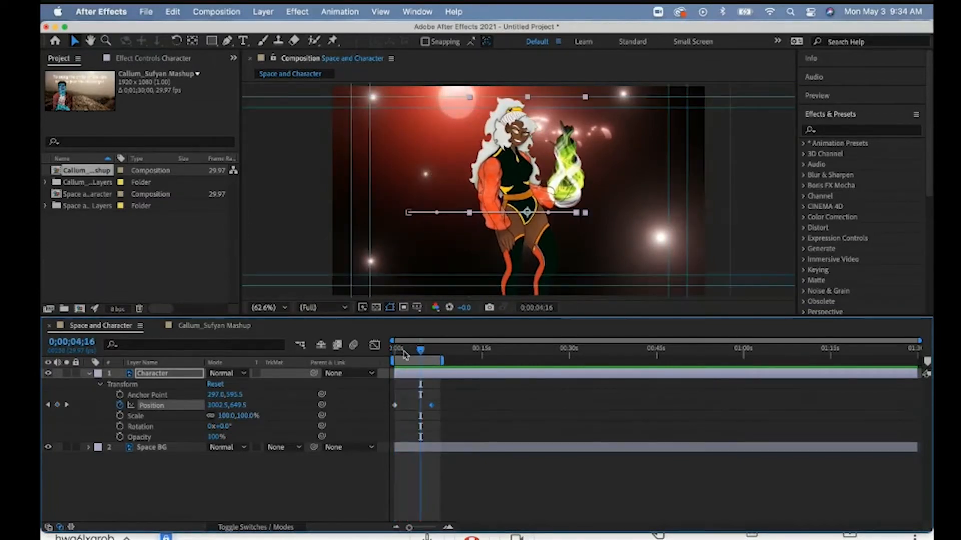
Step: Speed up the Character by moving its second Position keyframe to about 2.5 seconds, end the work area near 4 seconds, and preview
drag(432, 405, 410, 407)
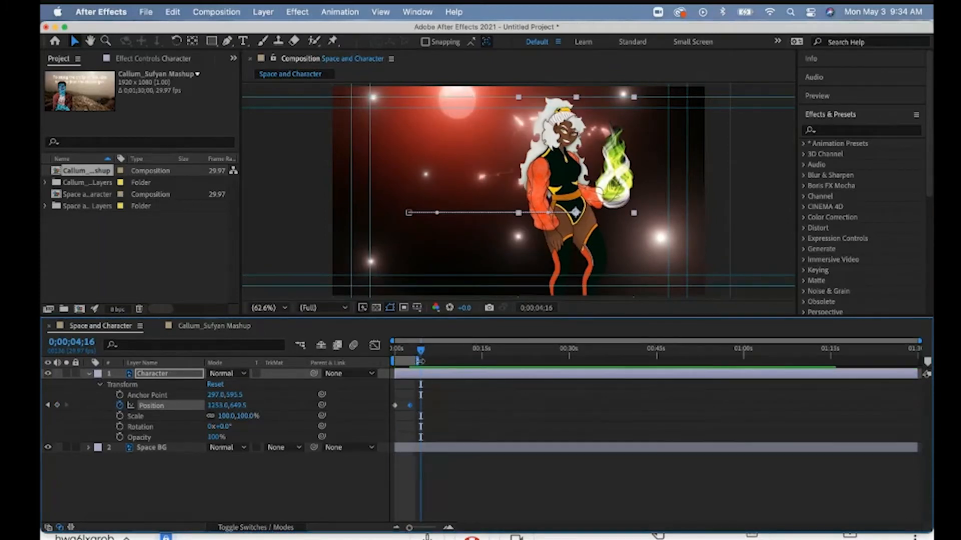
drag(421, 352, 382, 347)
key(space)
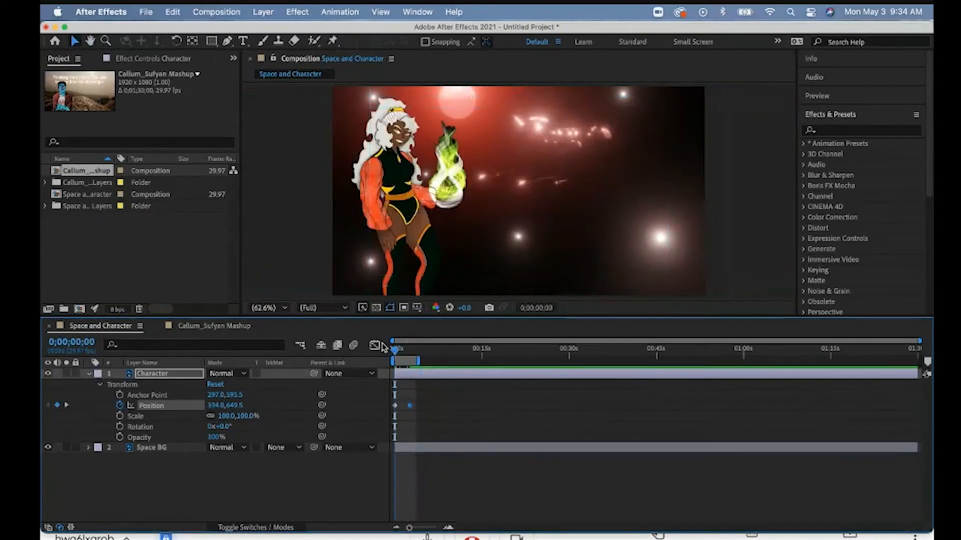
key(space)
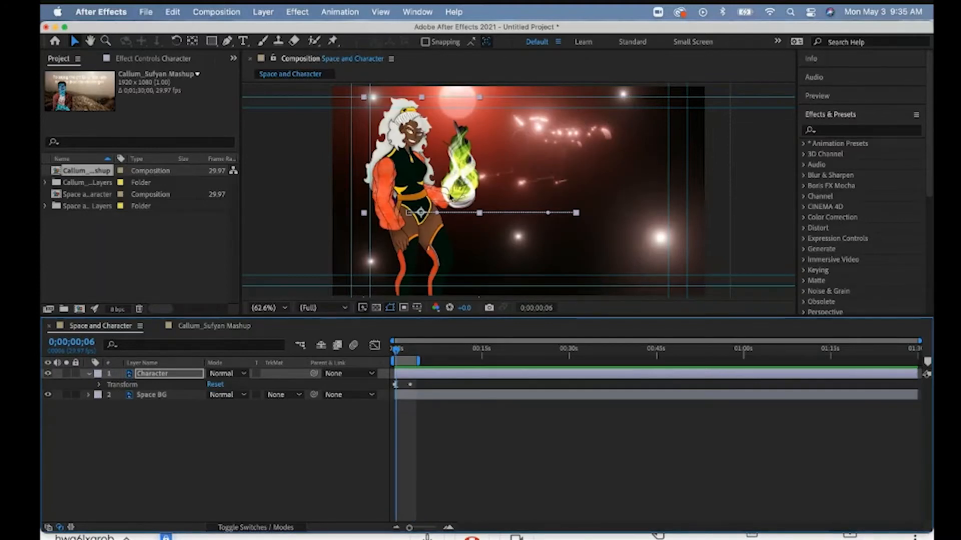
Step: Place eight puppet pins on the Character with the Puppet Pin tool, covering the head, arm, waist, flame, both knees and both lower legs
click(331, 41)
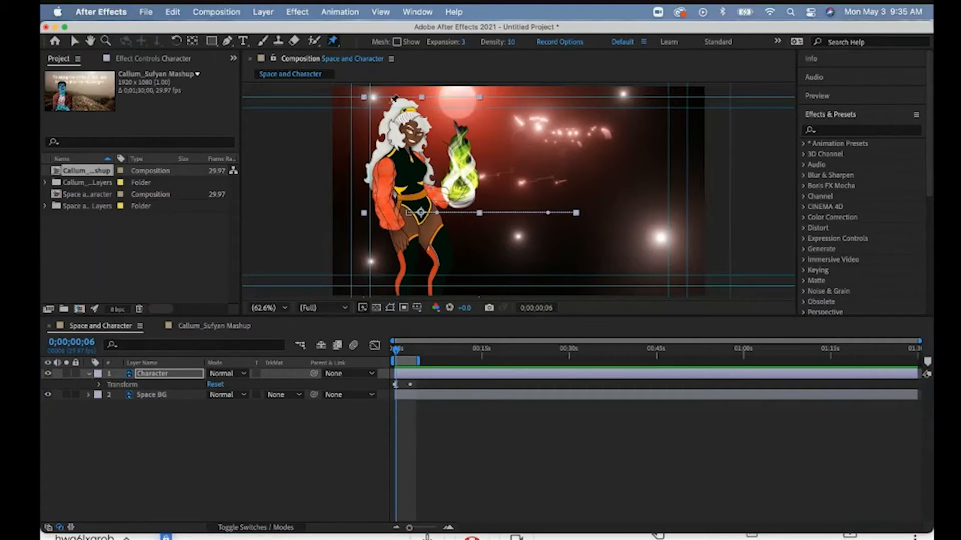
click(414, 121)
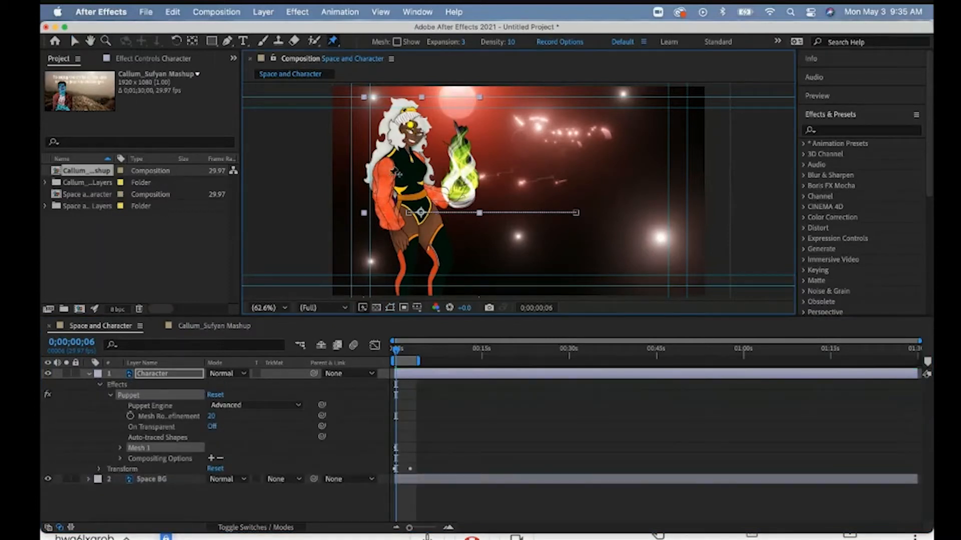
click(388, 175)
click(428, 196)
click(463, 164)
click(438, 281)
click(405, 256)
click(405, 282)
click(77, 44)
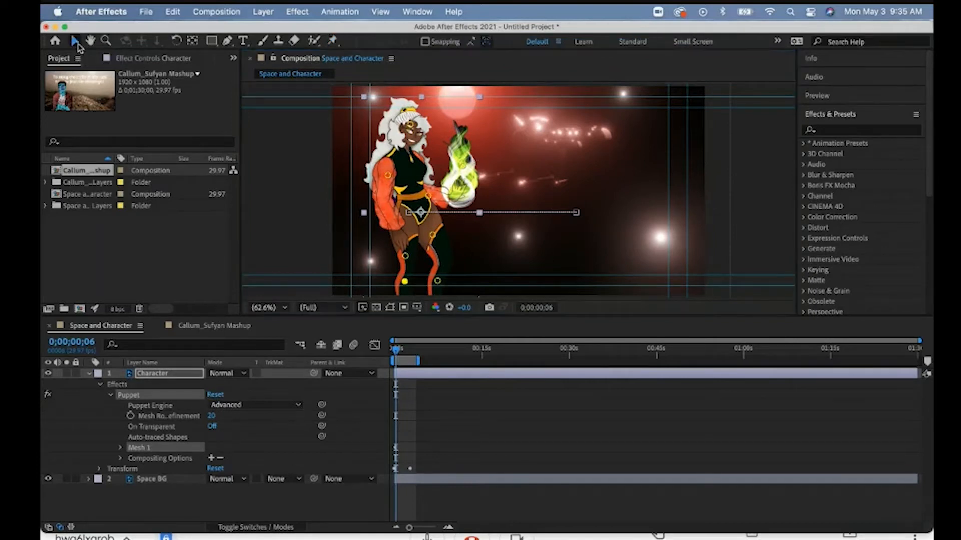
drag(467, 165, 466, 166)
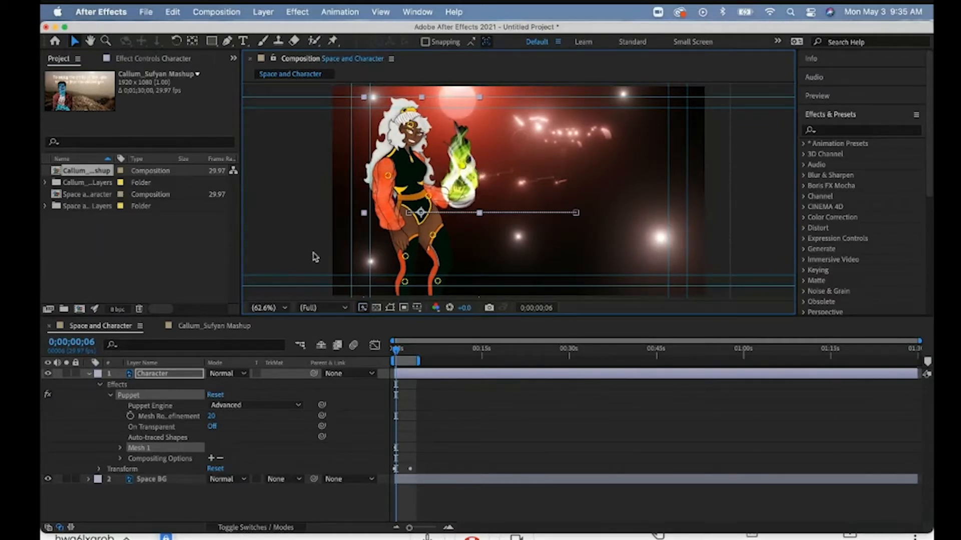
Step: Expand the Character's Puppet effect through Mesh 1 and Deform to show the full list of puppet pins
click(111, 396)
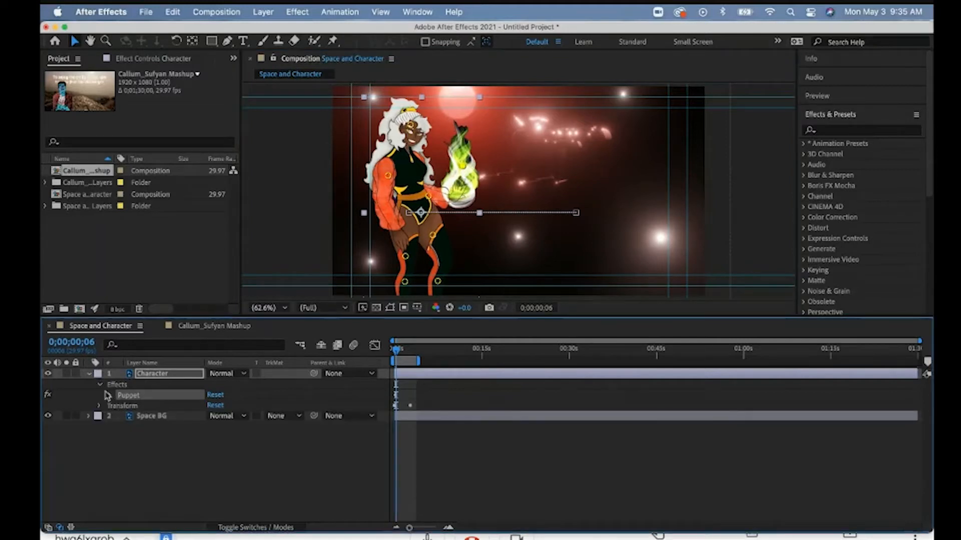
click(100, 385)
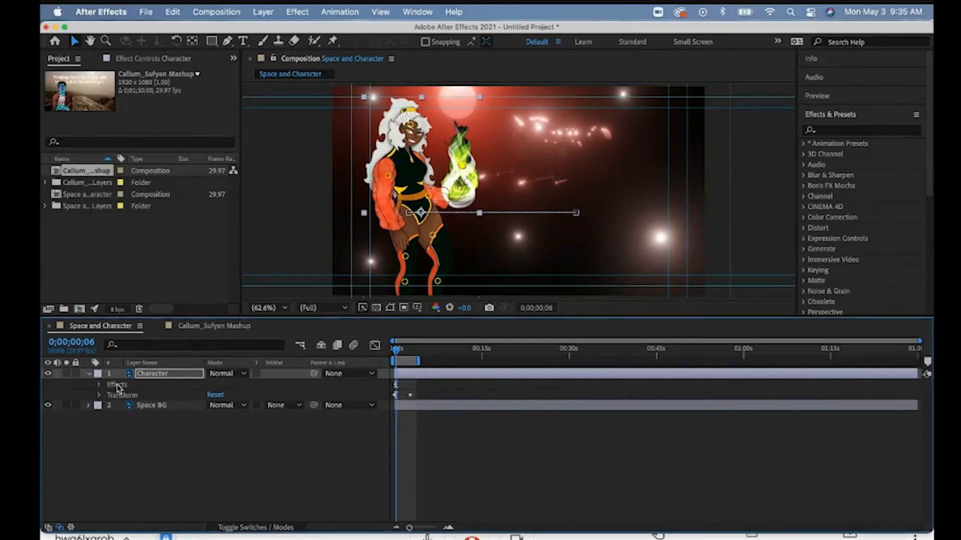
click(100, 385)
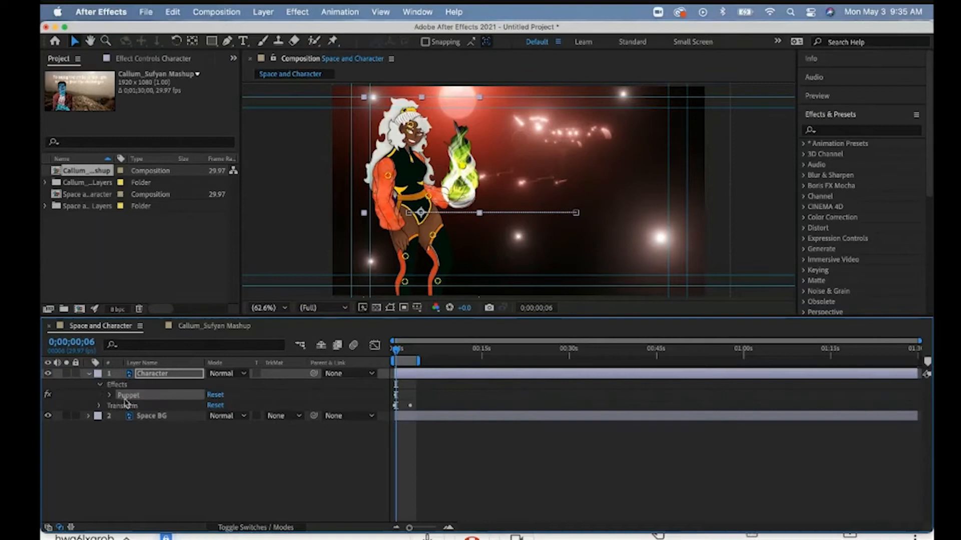
click(111, 396)
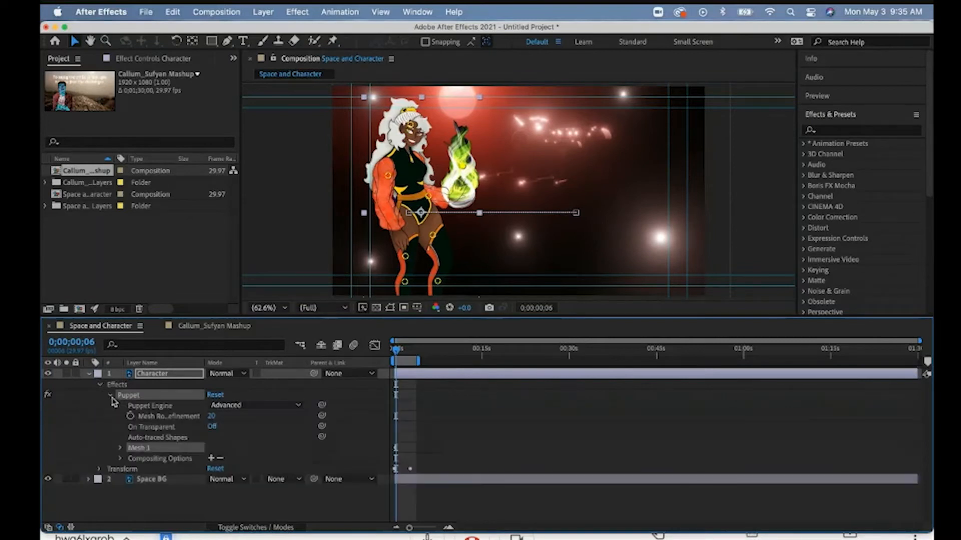
click(121, 449)
click(132, 480)
scroll(132, 484, down, 3)
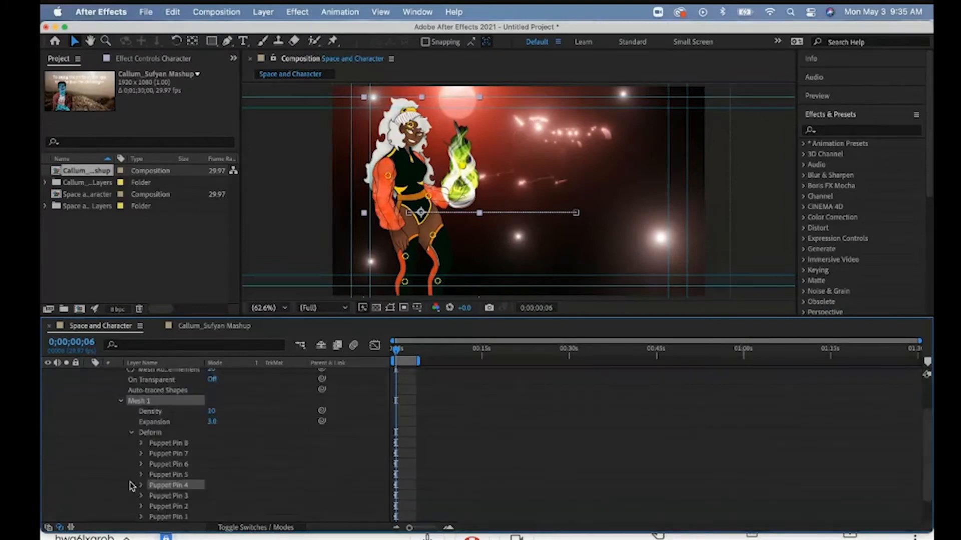
scroll(132, 485, down, 2)
scroll(132, 484, up, 1)
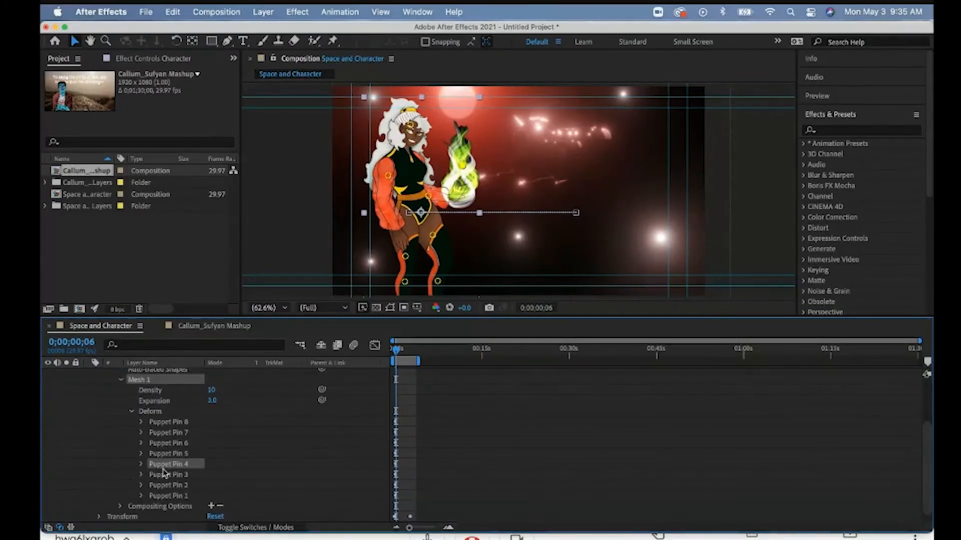
Step: Select Puppet Pins 4, 5 and 6 in turn to identify which body part each controls, ending on Puppet Pin 4
click(486, 166)
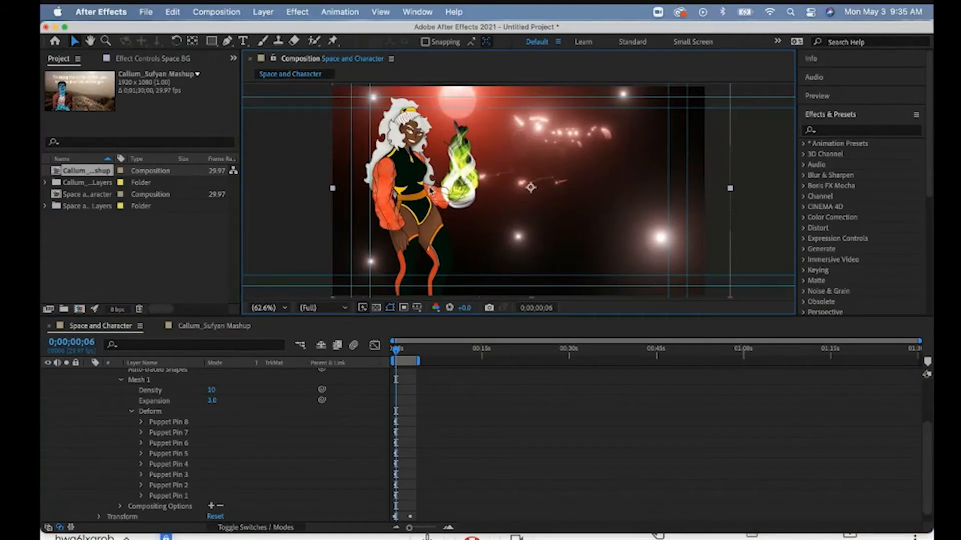
click(176, 465)
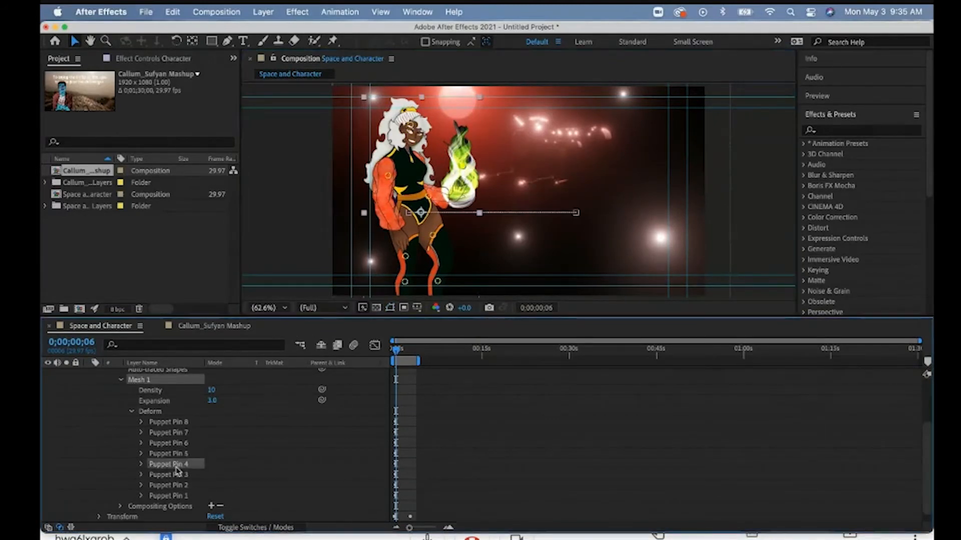
click(177, 455)
click(177, 447)
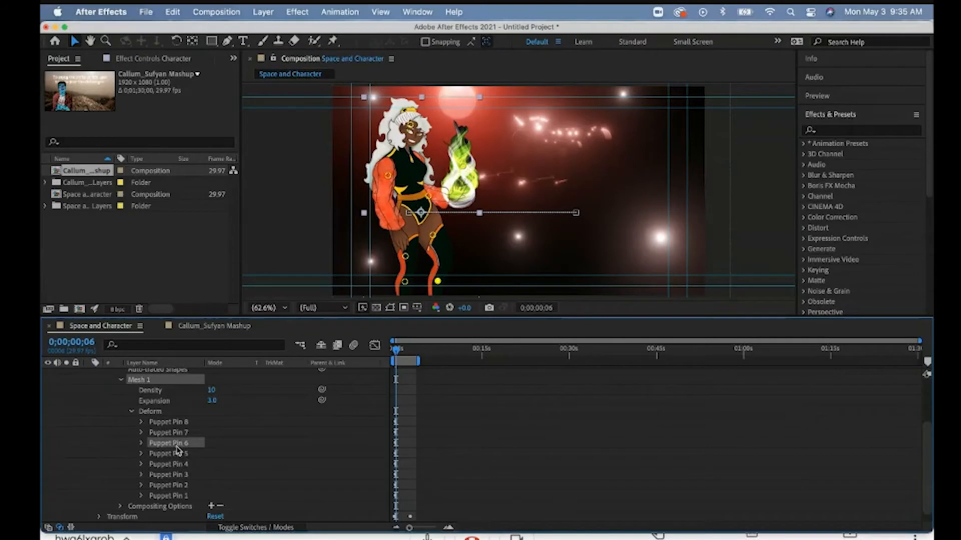
click(177, 465)
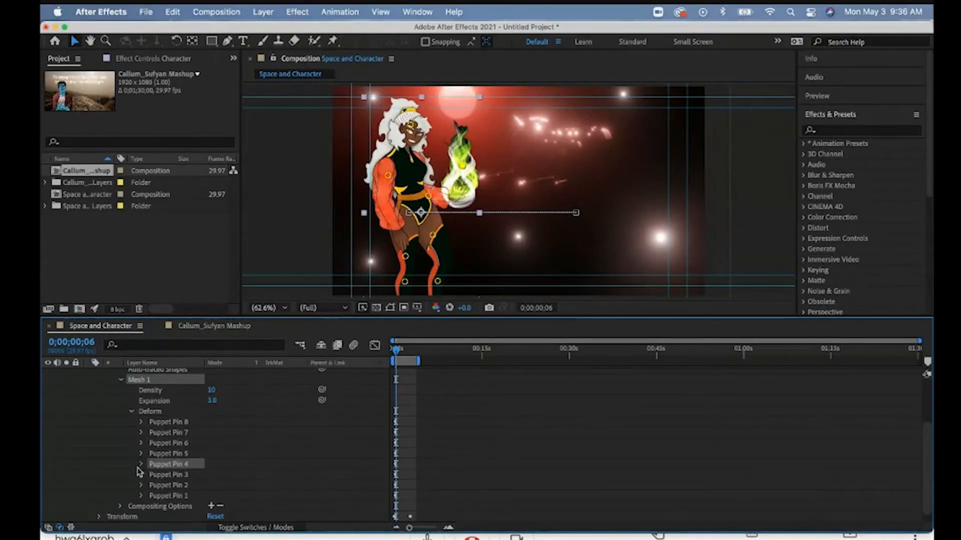
Step: Shift Puppet Pin 4's Position keyframe to the timeline start and add one at 0;00;01;02 with the flame pin moved to 464.8, 348.6
click(140, 465)
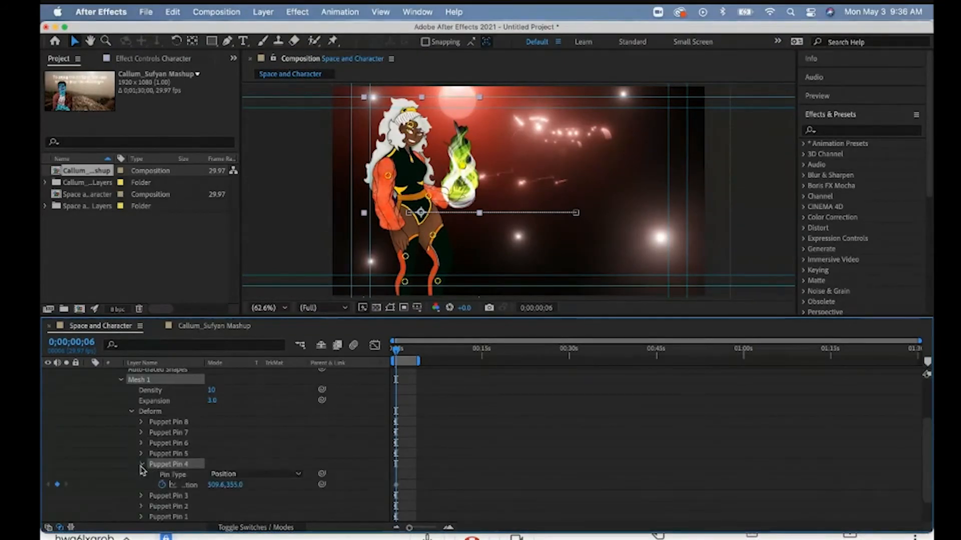
click(395, 486)
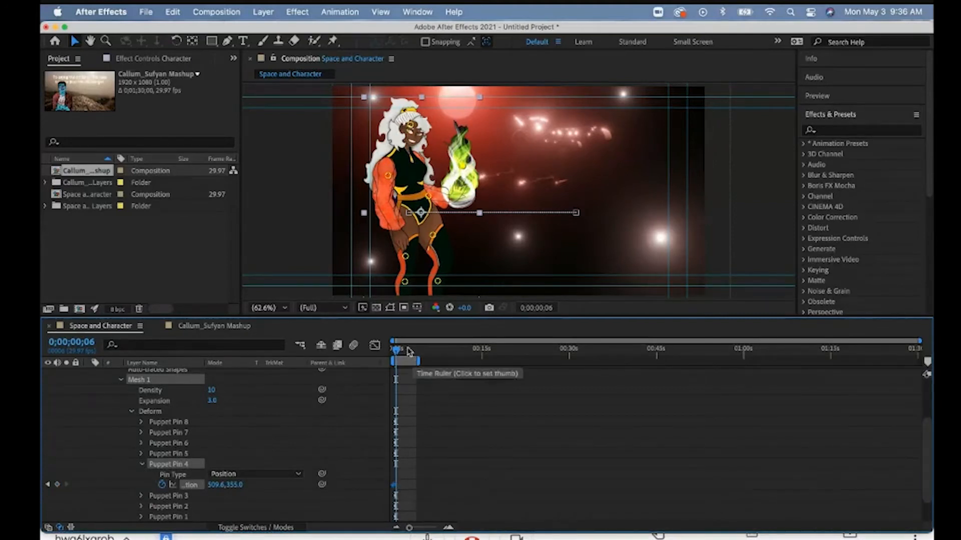
drag(396, 351, 402, 354)
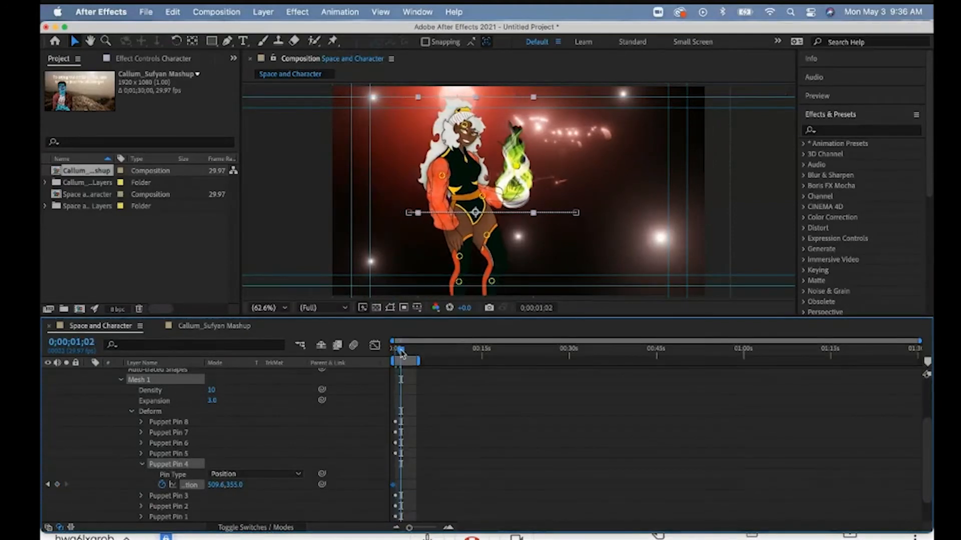
drag(521, 177, 507, 173)
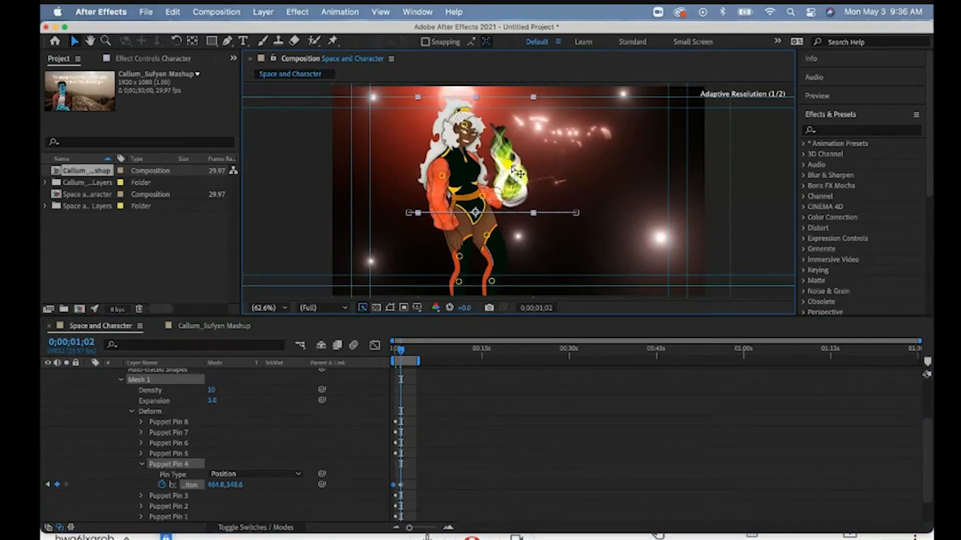
Step: Add two more Puppet Pin 4 Position keyframes to sway the flame: 503.2, 361.4 at 0;00;01;21 and 477.6, 371.0 at 0;00;02;10
drag(402, 352, 405, 352)
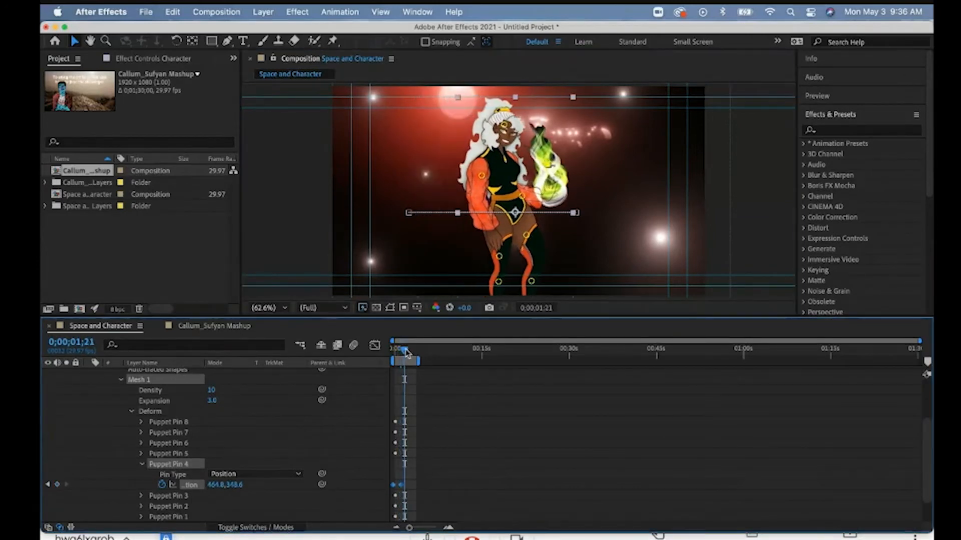
drag(550, 170, 562, 173)
drag(404, 351, 409, 353)
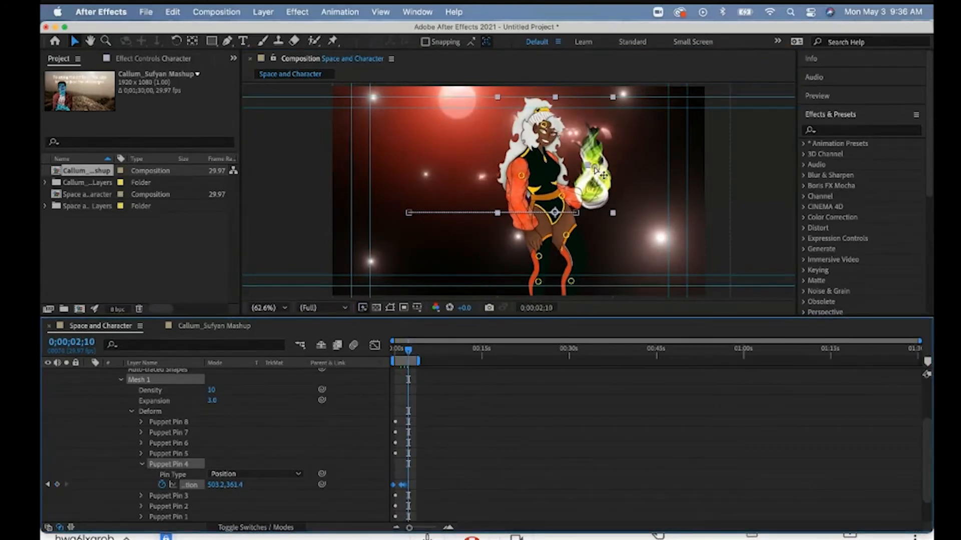
drag(607, 173, 598, 177)
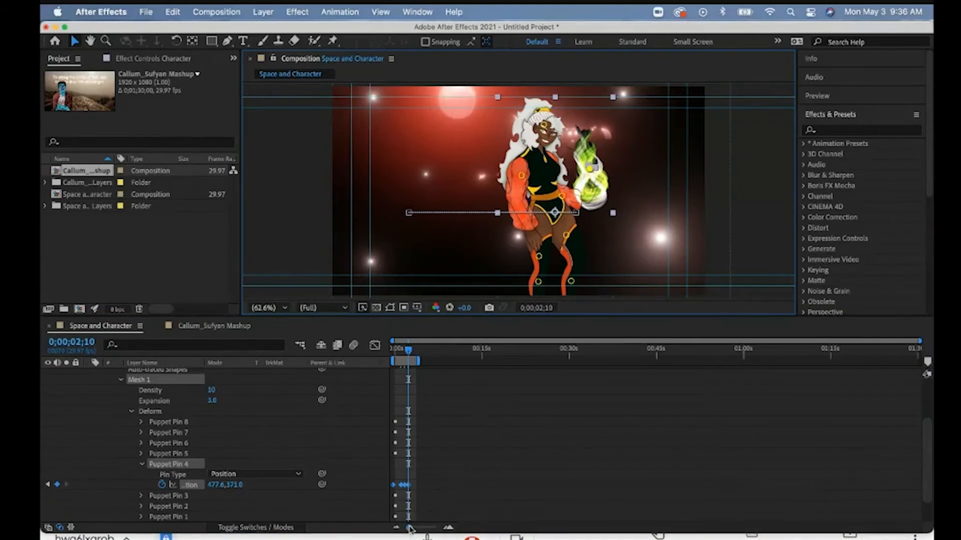
drag(410, 529, 423, 529)
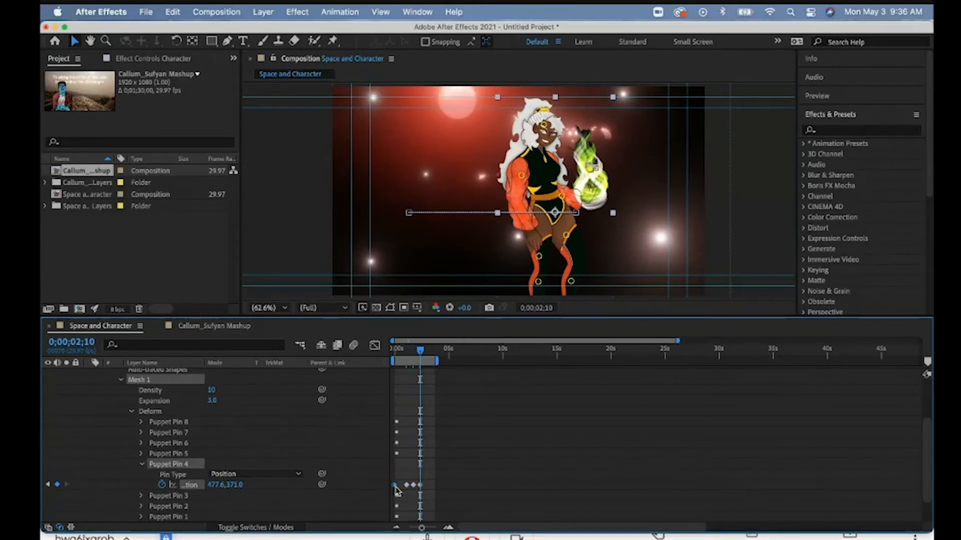
Step: Tighten the spacing of Puppet Pin 4's Position keyframes and repeat copies of them to about 0;00;02;20 for a continuous flame sway
drag(406, 486, 401, 488)
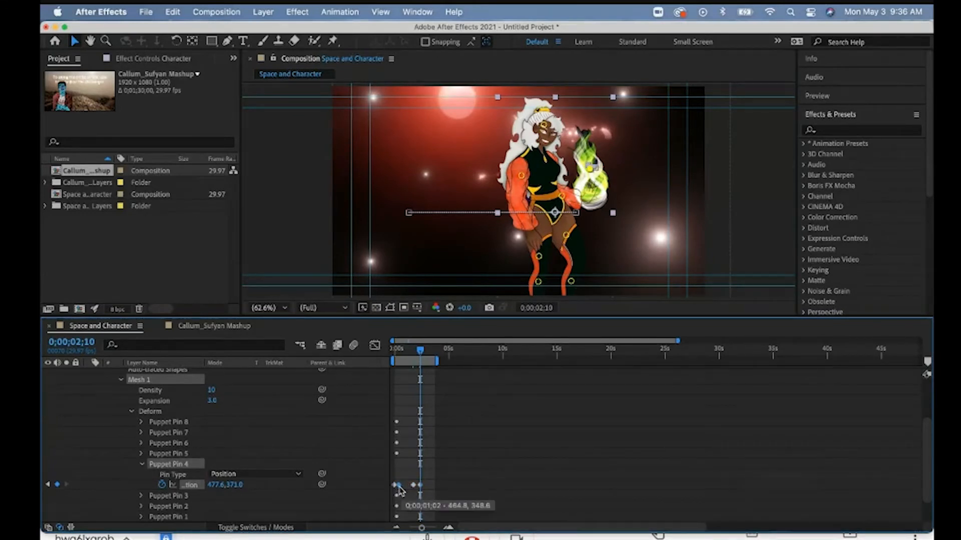
click(412, 485)
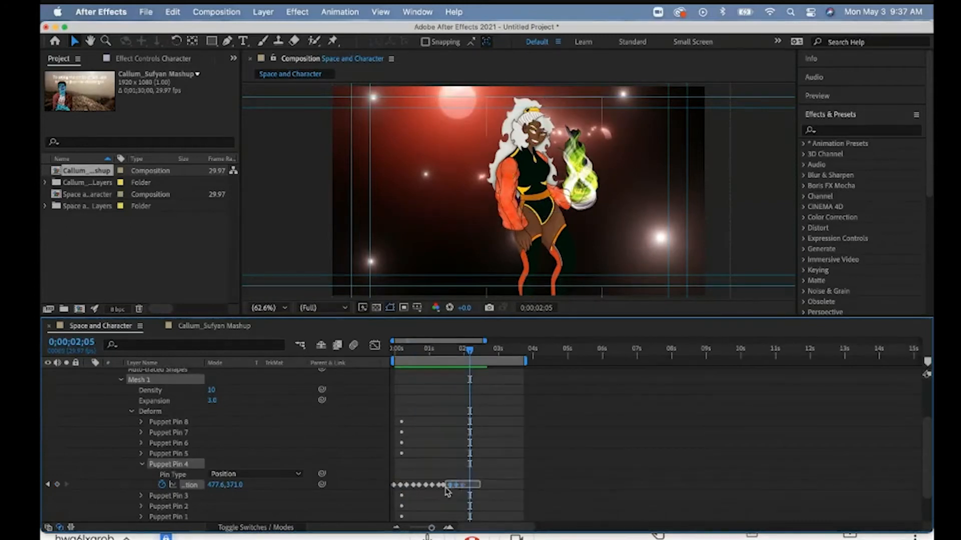
mouse_move(480, 482)
mouse_down()
mouse_move(442, 489)
mouse_move(470, 488)
mouse_up()
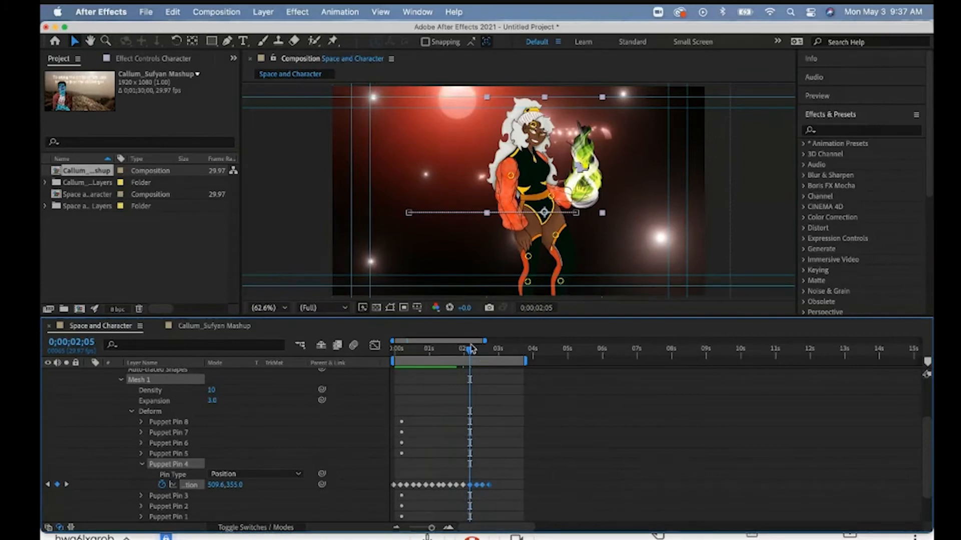
Step: Preview the repeated flame sway from the start of the composition
drag(471, 348, 381, 351)
key(space)
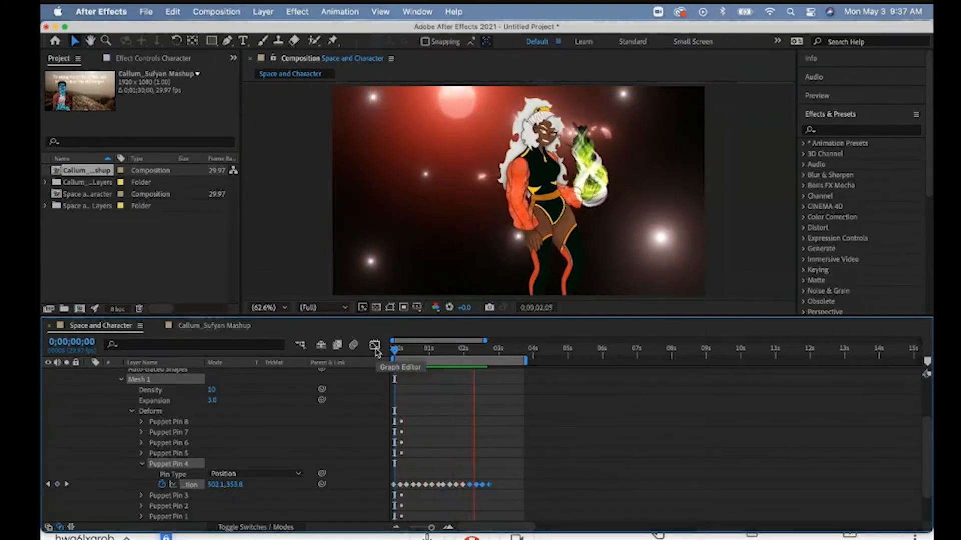
key(space)
Step: Collapse the Character's Puppet and Effects groups and expand its Transform properties to show the Position keyframes
scroll(100, 416, up, 2)
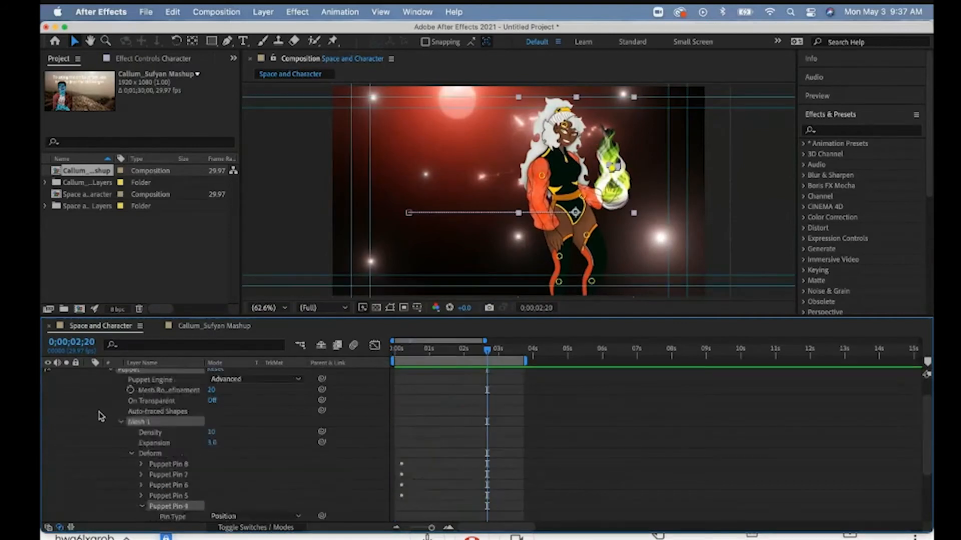
scroll(100, 416, up, 1)
click(110, 395)
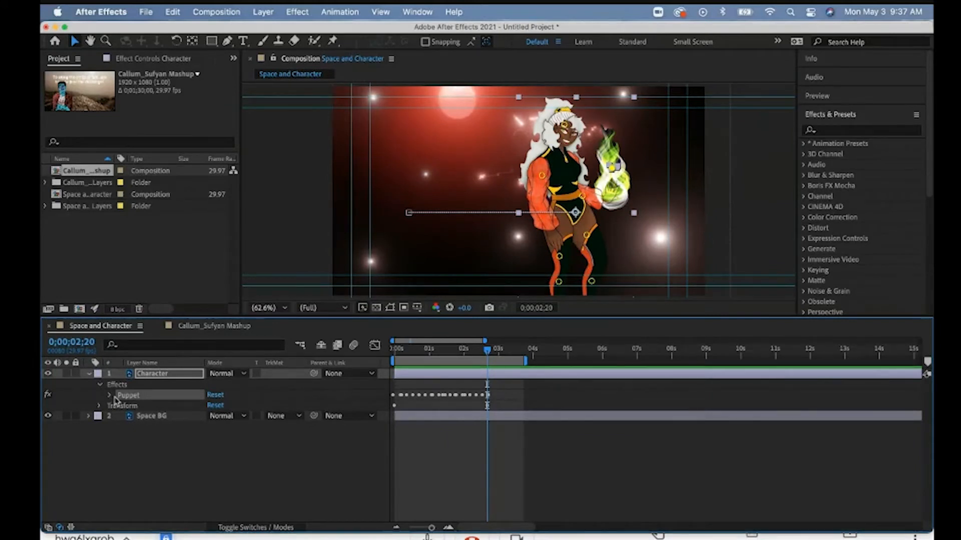
click(101, 384)
click(98, 405)
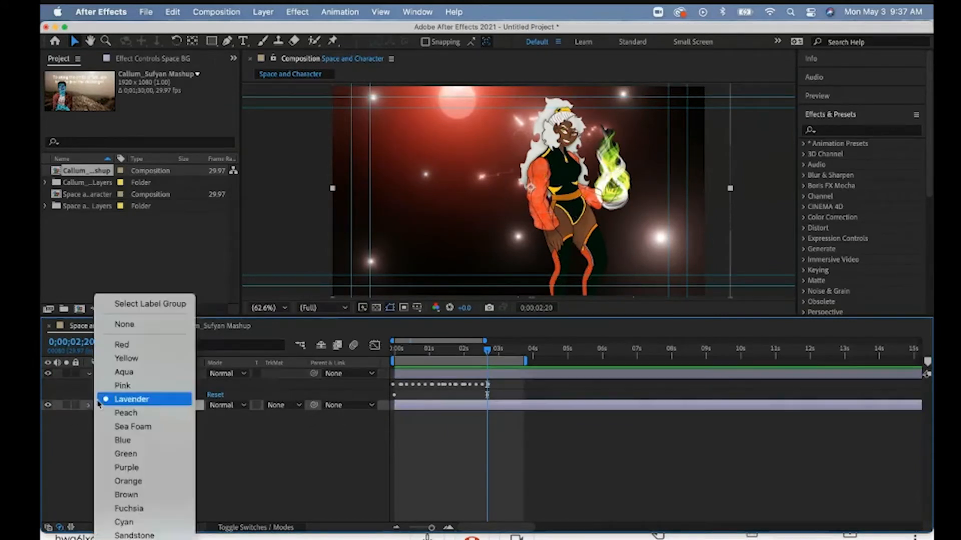
click(76, 390)
click(100, 395)
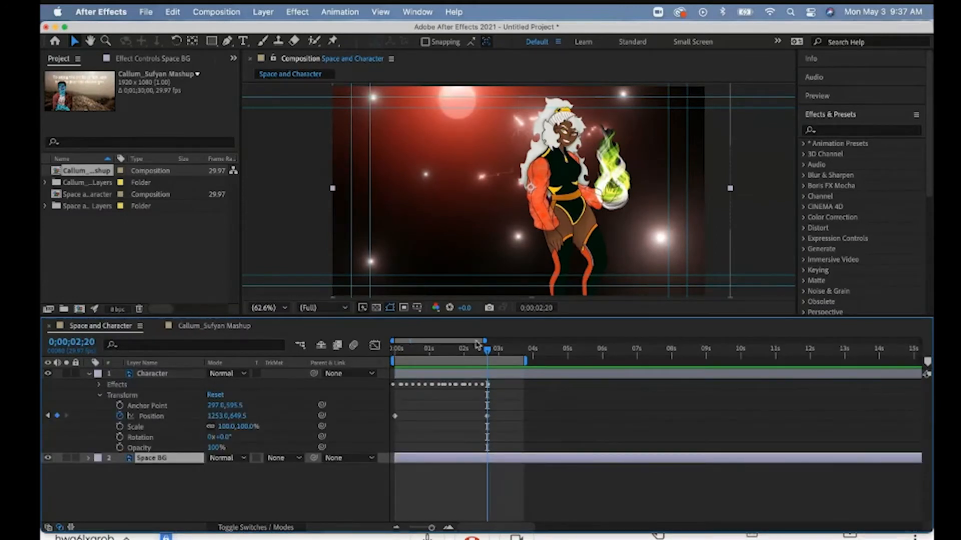
Step: Play the animation from 0;00;00;00 to check the character's movement together with the flame
key(Page_Up)
drag(463, 355, 395, 351)
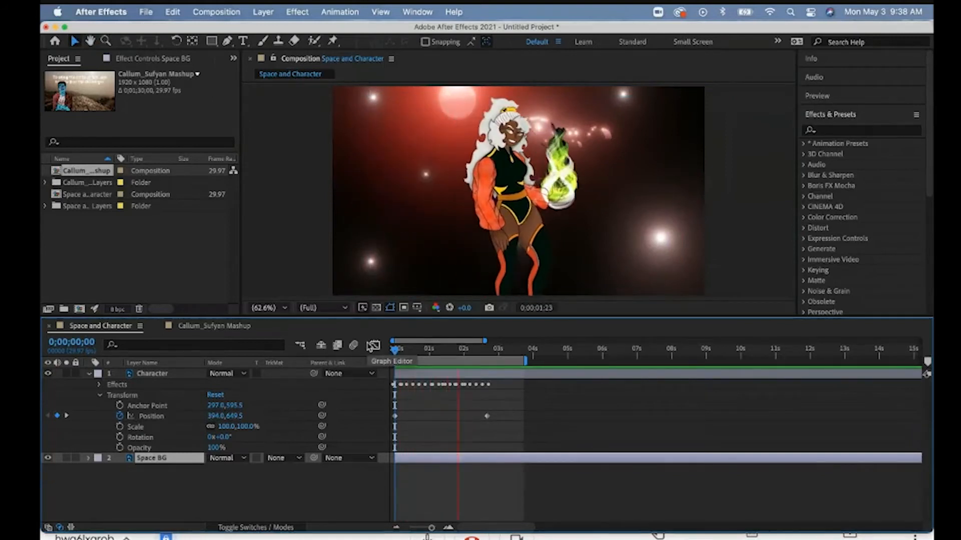
key(space)
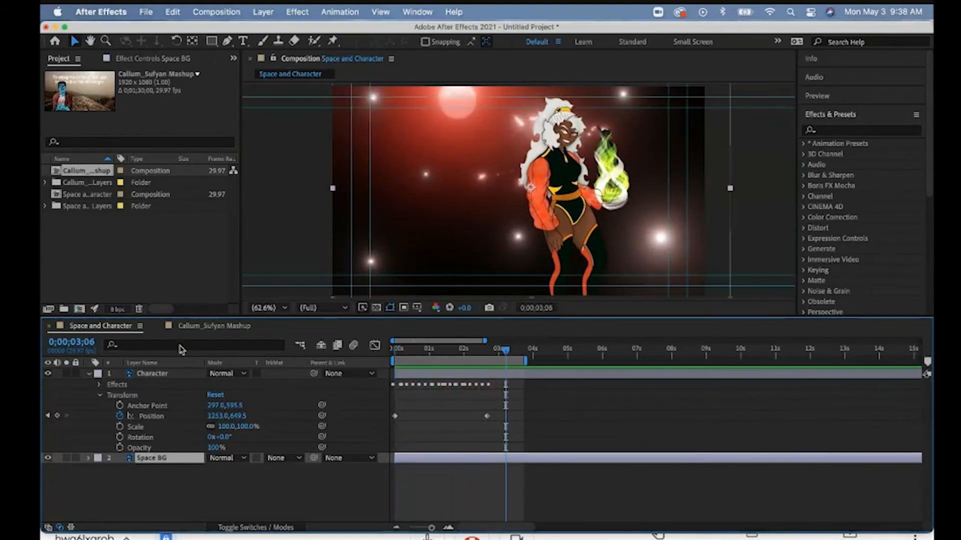
Step: Collapse the Character layer, return to 0;00;00;00 and create a new adjustment layer above the existing layers
click(89, 374)
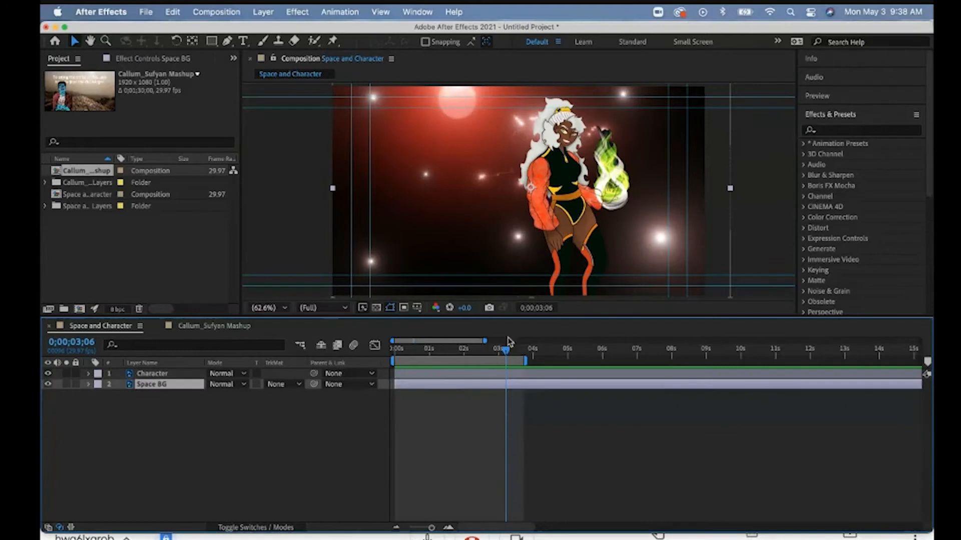
drag(508, 352, 395, 351)
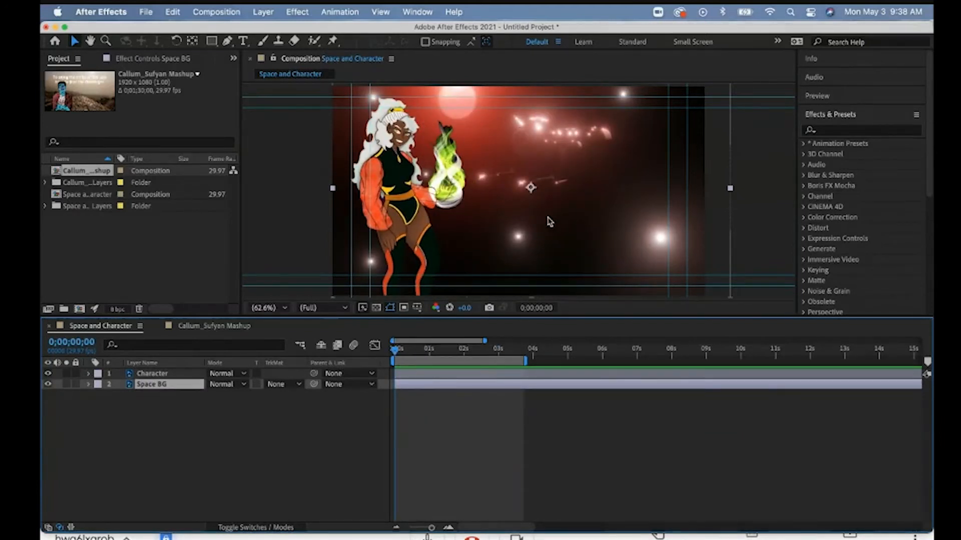
click(238, 445)
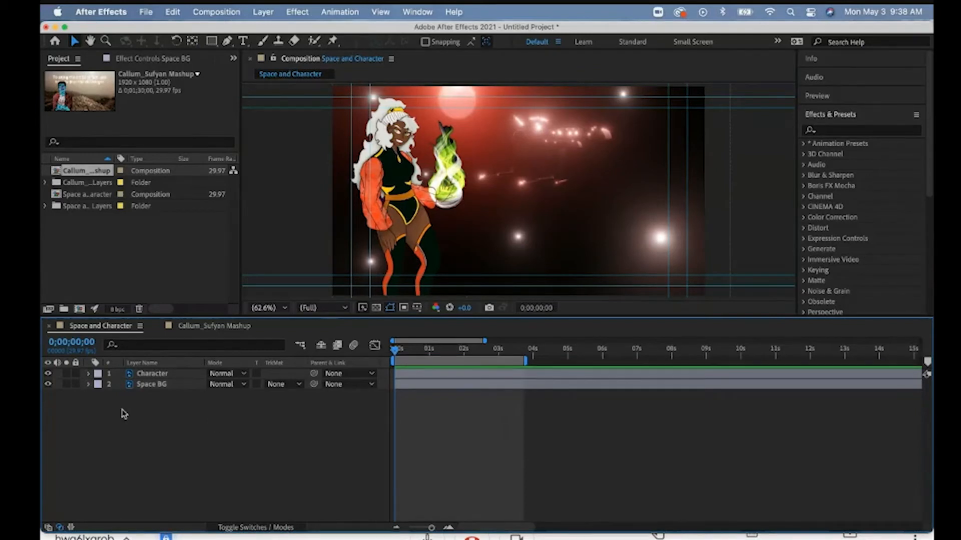
right_click(154, 433)
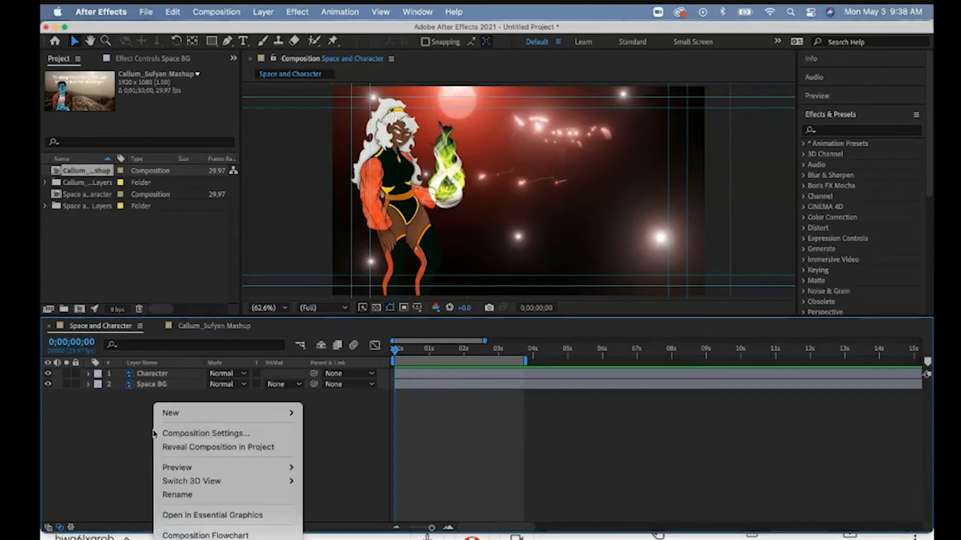
mouse_move(165, 417)
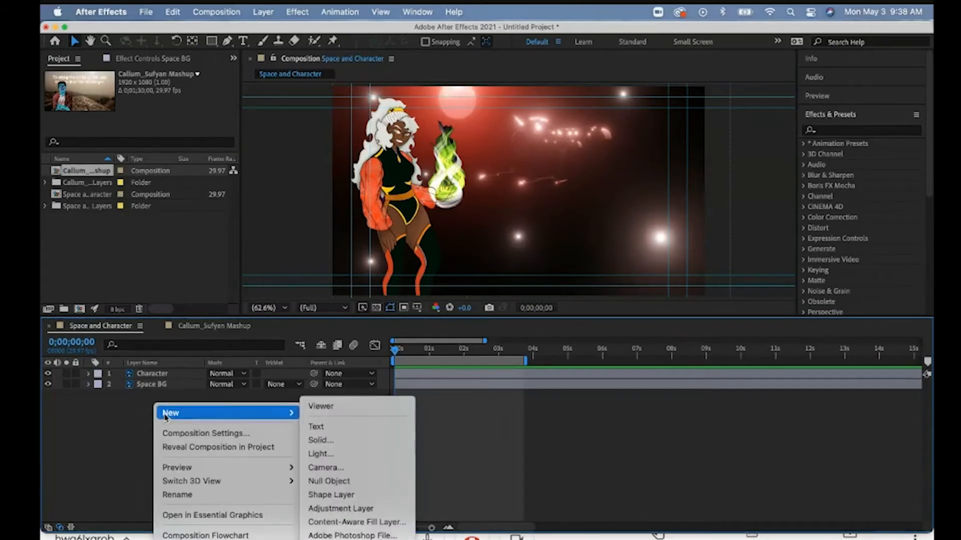
click(356, 509)
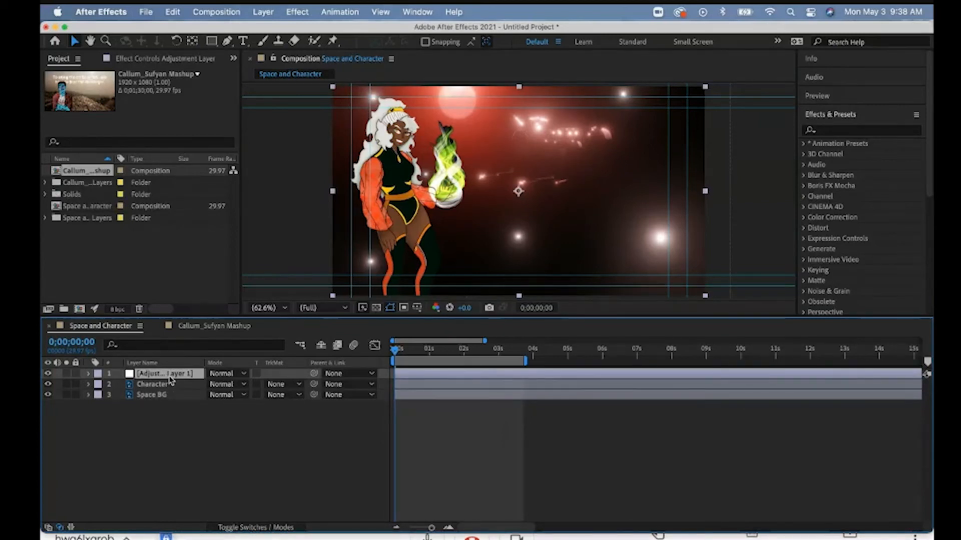
Step: Try the Beam effect on the adjustment layer and delete it
click(297, 13)
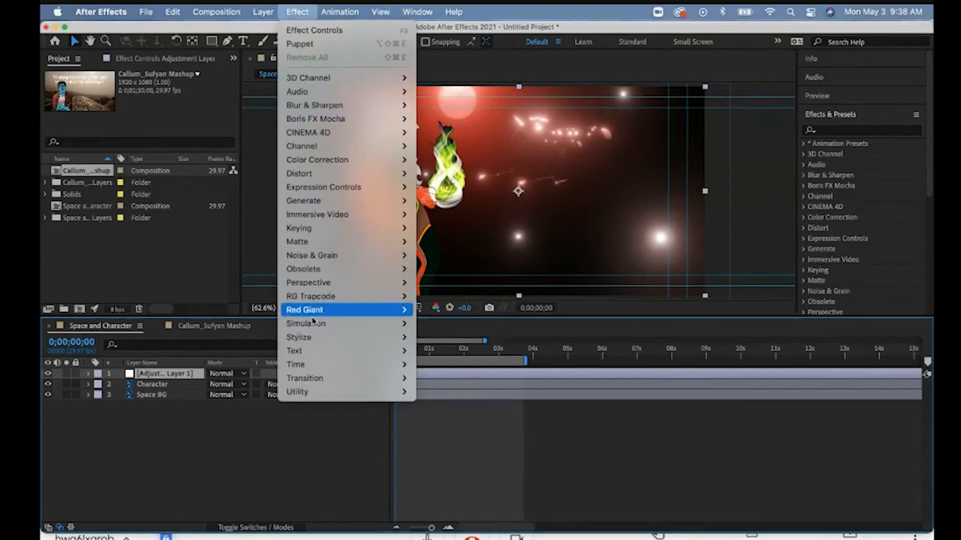
mouse_move(313, 321)
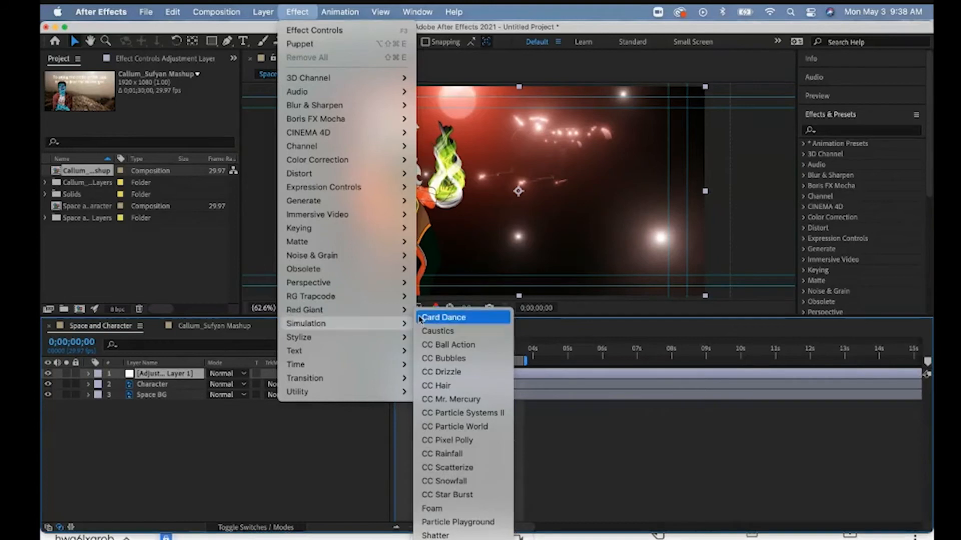
mouse_move(326, 203)
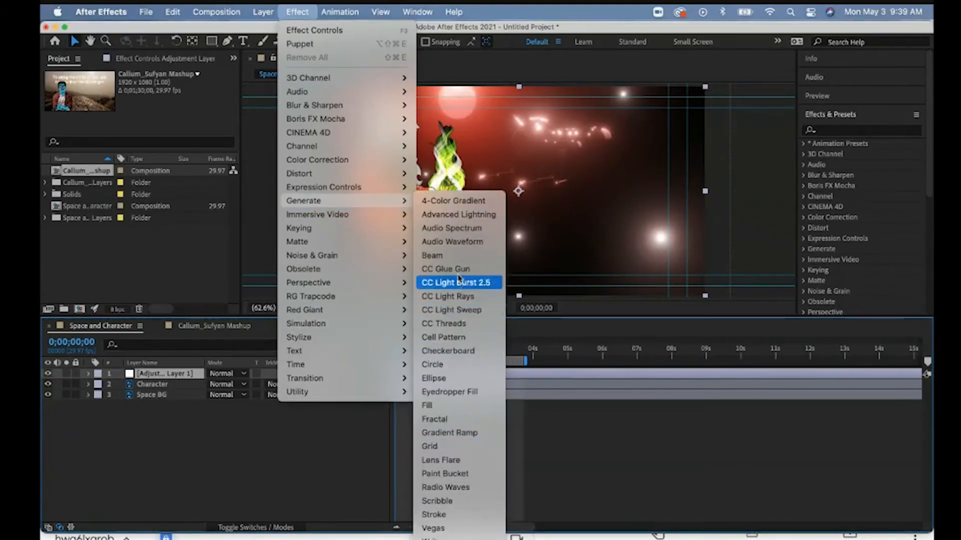
click(460, 257)
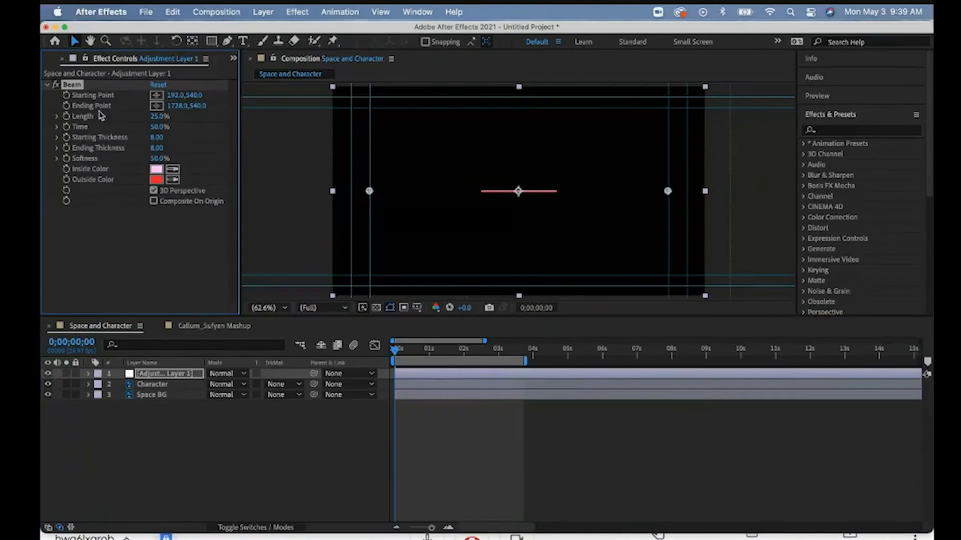
key(Delete)
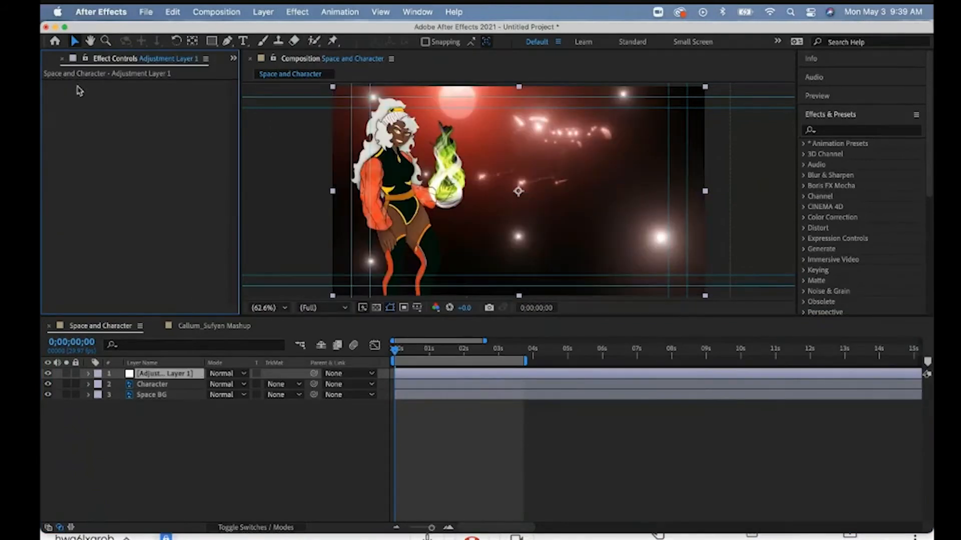
Step: Apply CC Light Sweep to the adjustment layer with a Direction of 60° and its Center moved to 960.0, 768.5
click(307, 13)
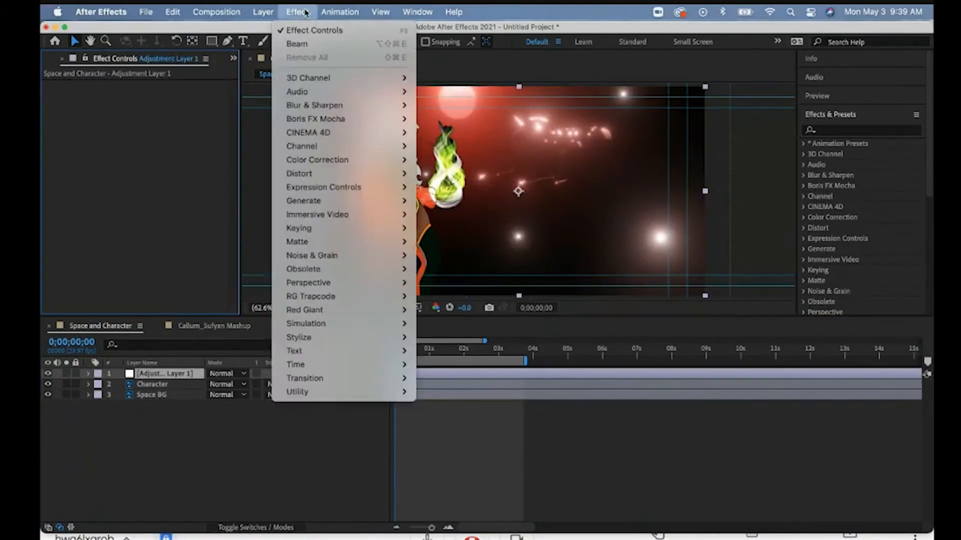
mouse_move(309, 201)
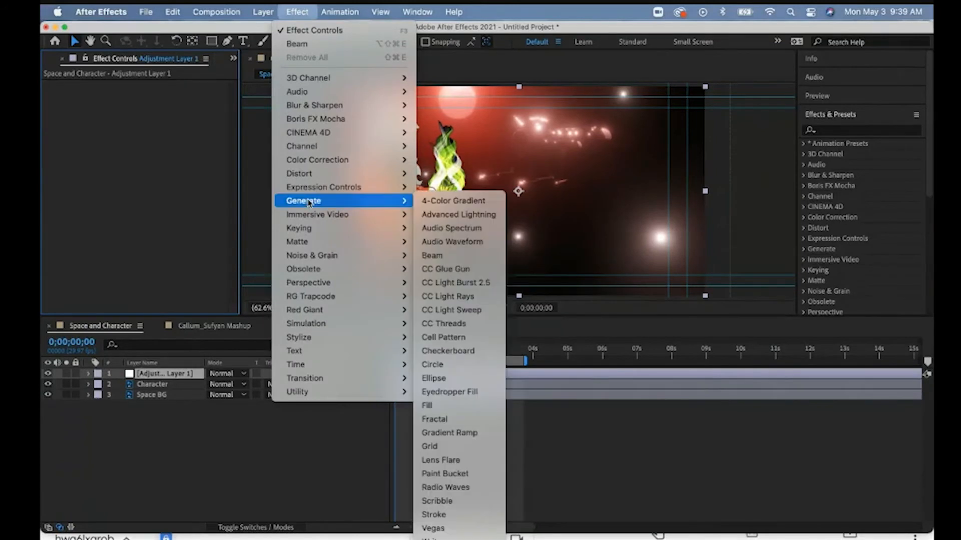
click(449, 310)
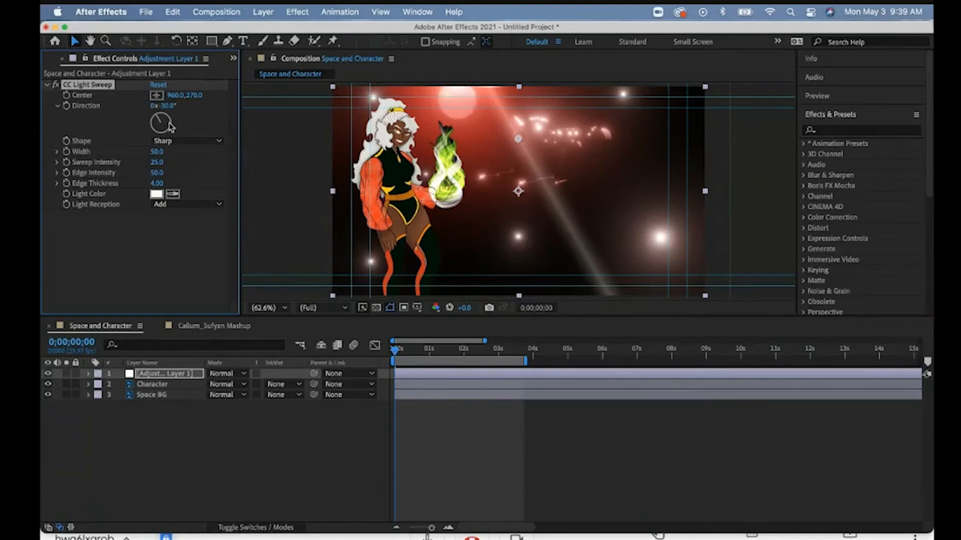
drag(171, 127, 172, 121)
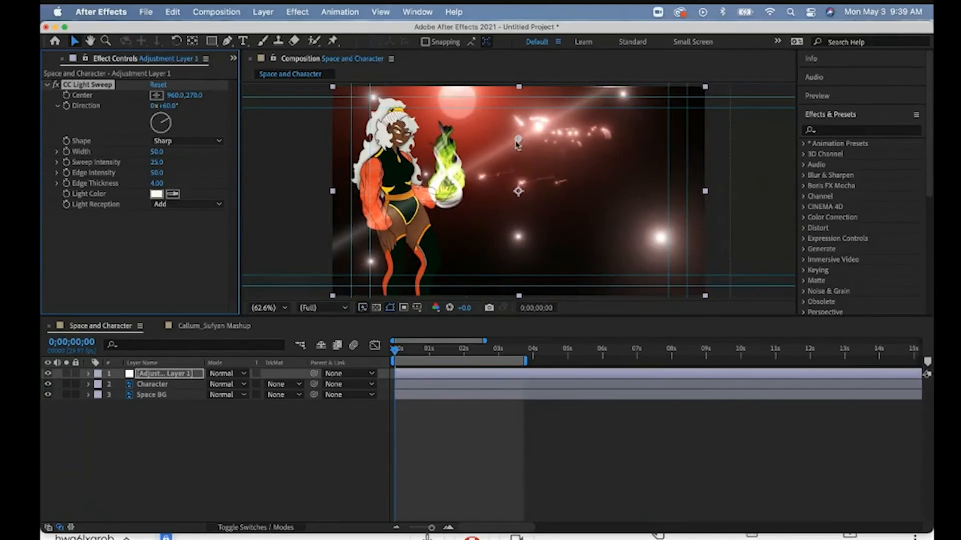
drag(519, 143, 518, 238)
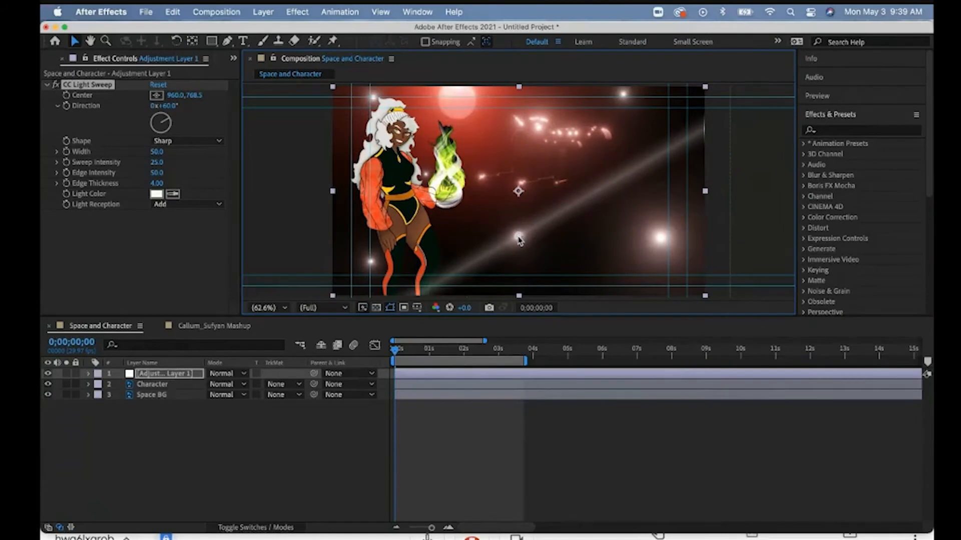
Step: Set the light sweep's Width to 68, Edge Intensity to 64 and Light Color to pink F3538C
mouse_move(157, 152)
mouse_down()
mouse_move(194, 150)
mouse_move(157, 150)
mouse_move(176, 149)
mouse_move(160, 173)
mouse_move(132, 163)
mouse_move(161, 166)
mouse_up()
click(157, 196)
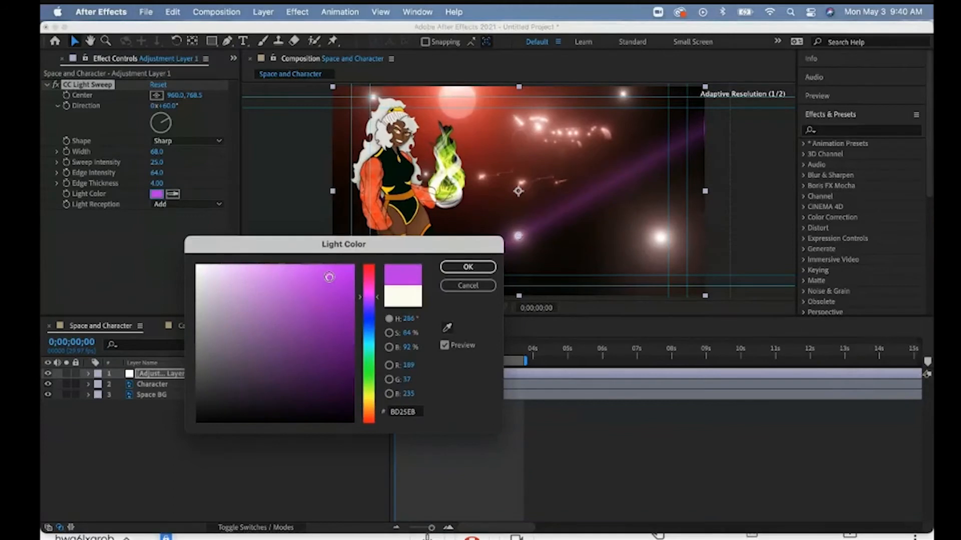
mouse_move(318, 275)
mouse_down()
mouse_move(285, 265)
mouse_move(299, 271)
mouse_up()
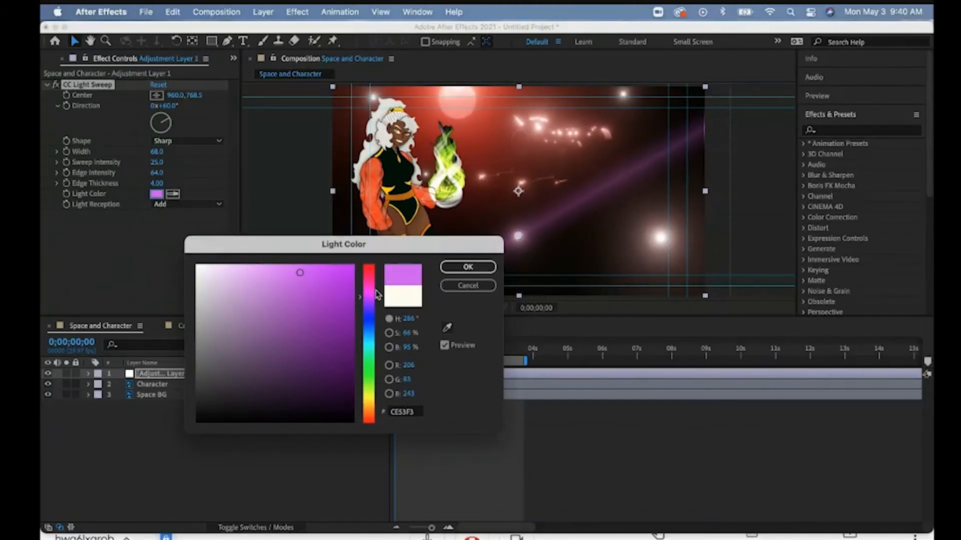
drag(377, 296, 377, 279)
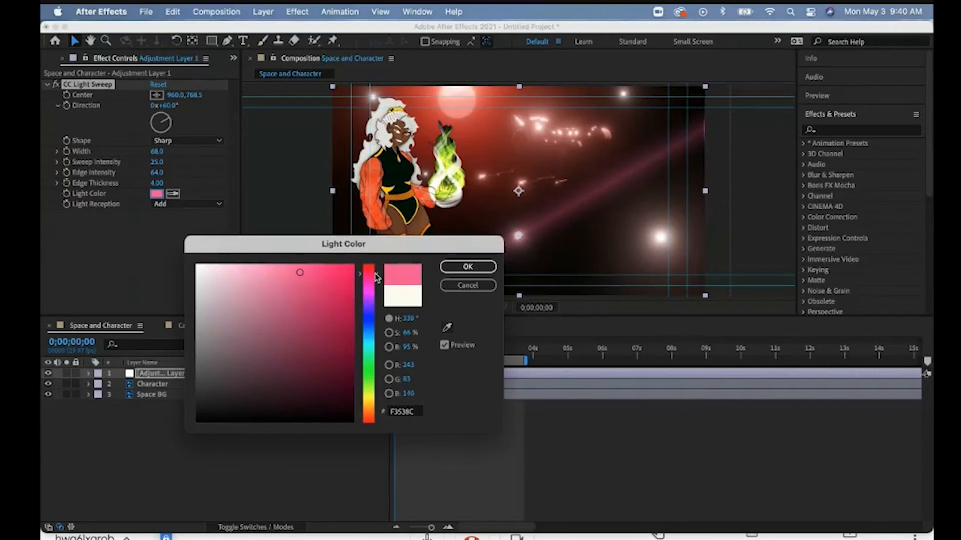
click(468, 267)
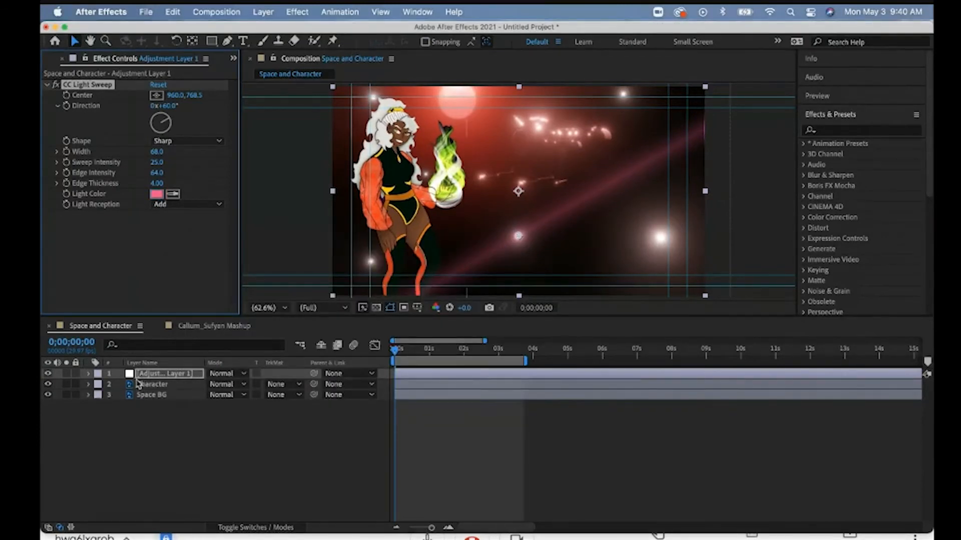
Step: Expand CC Light Sweep in the adjustment layer, set Direction to 73° and keyframe it at 0;00;00;00
click(90, 374)
click(100, 385)
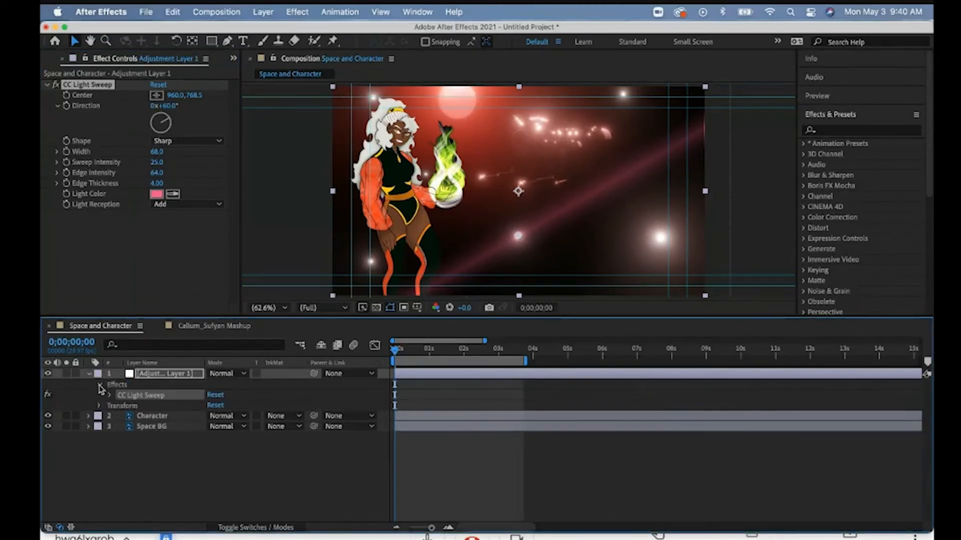
click(110, 396)
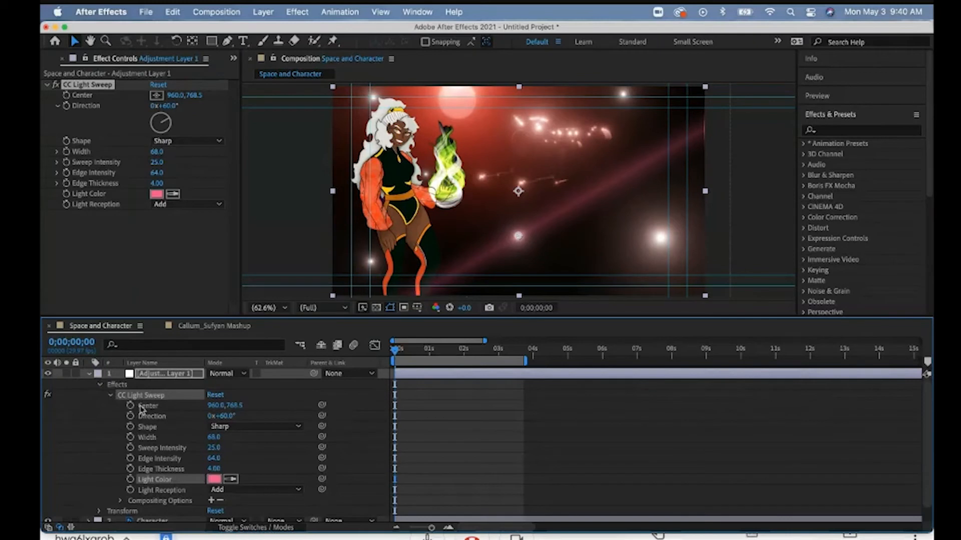
mouse_move(221, 416)
mouse_down()
mouse_move(270, 418)
mouse_move(216, 409)
mouse_move(230, 411)
mouse_up()
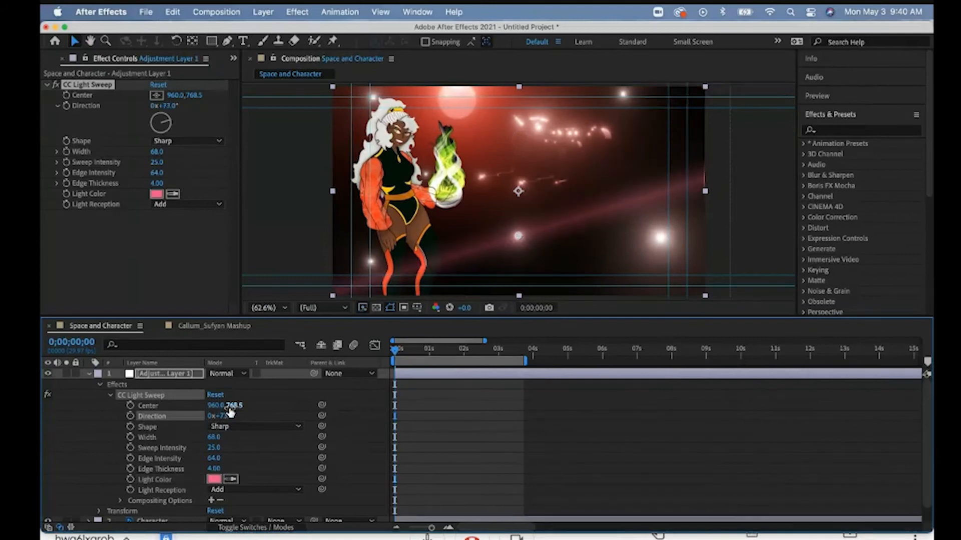
click(131, 419)
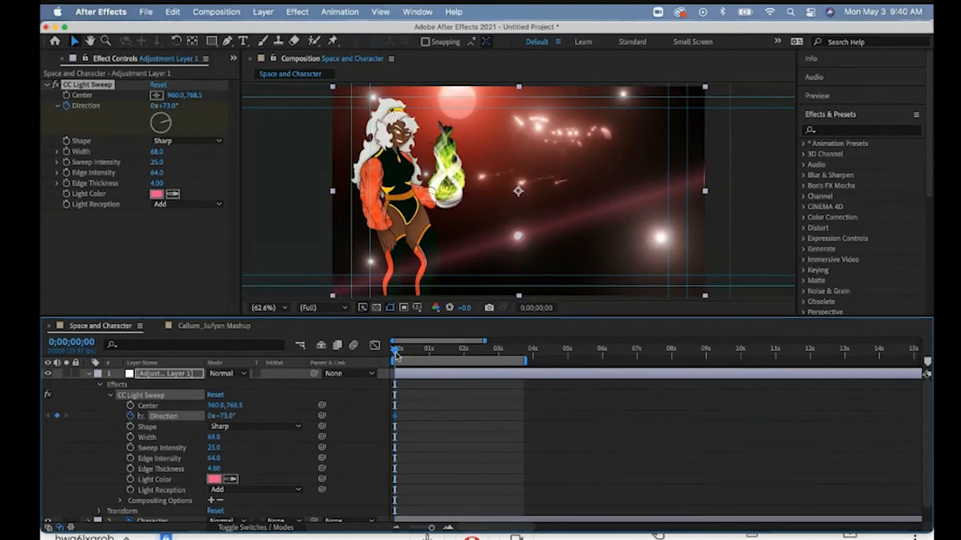
Step: Keyframe the light sweep's Direction to 246° at 0;00;01;00 and preview the rotating beam from the start
drag(395, 353, 430, 359)
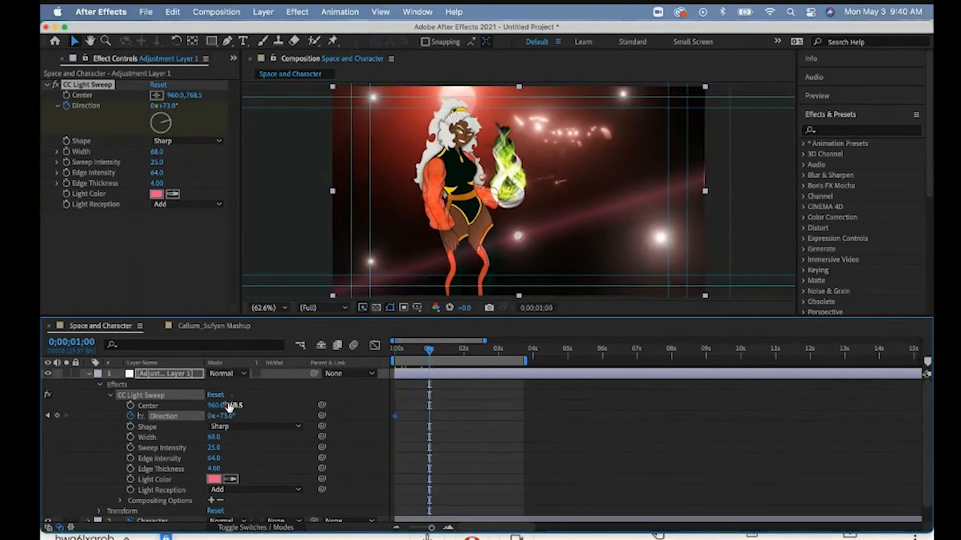
drag(220, 416, 318, 406)
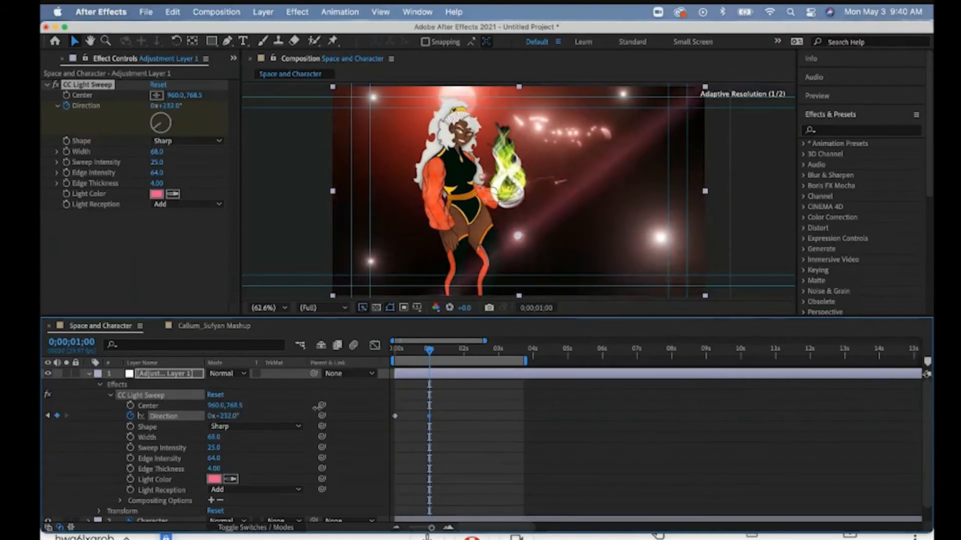
click(394, 350)
key(space)
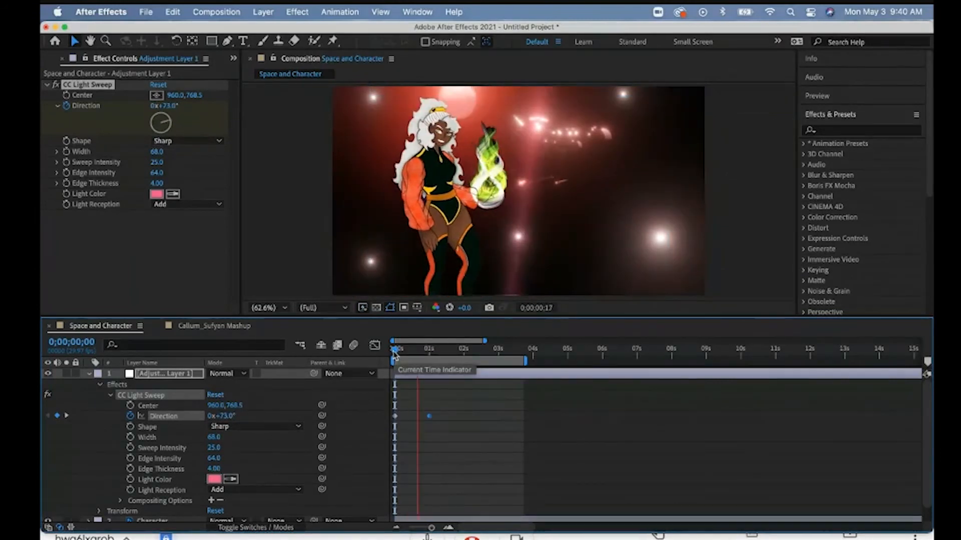
key(space)
drag(441, 354, 394, 357)
key(space)
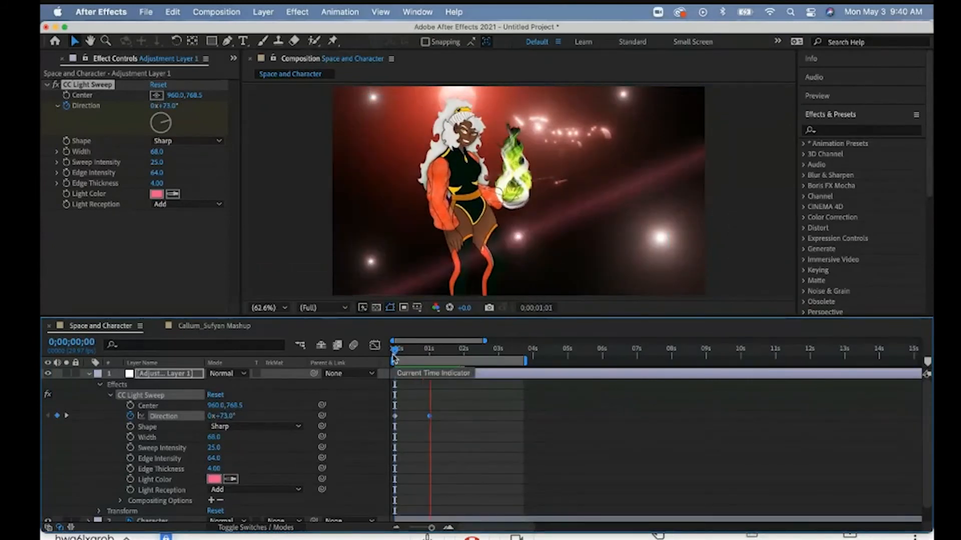
key(space)
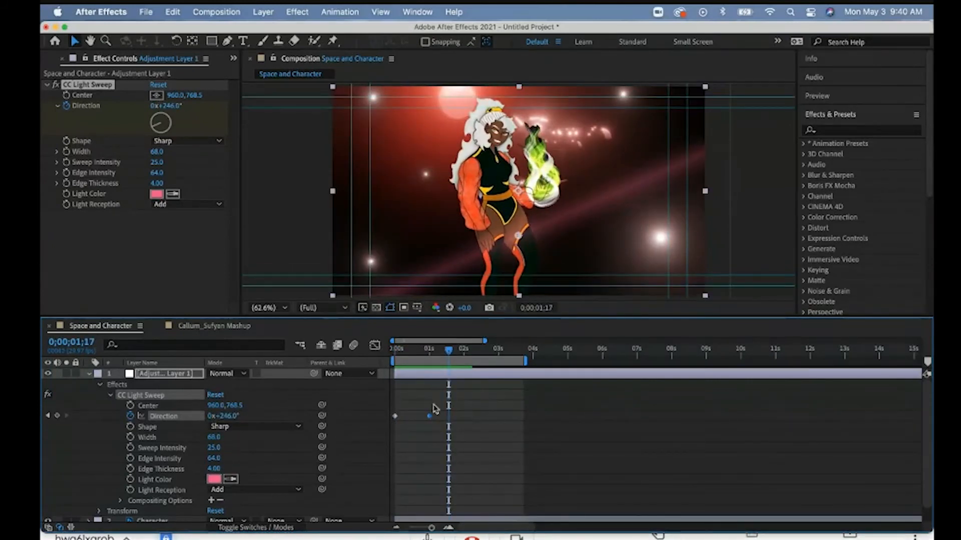
Step: Add a third Direction keyframe to the light sweep at 0;00;02;29 and preview the animation
drag(449, 356, 498, 355)
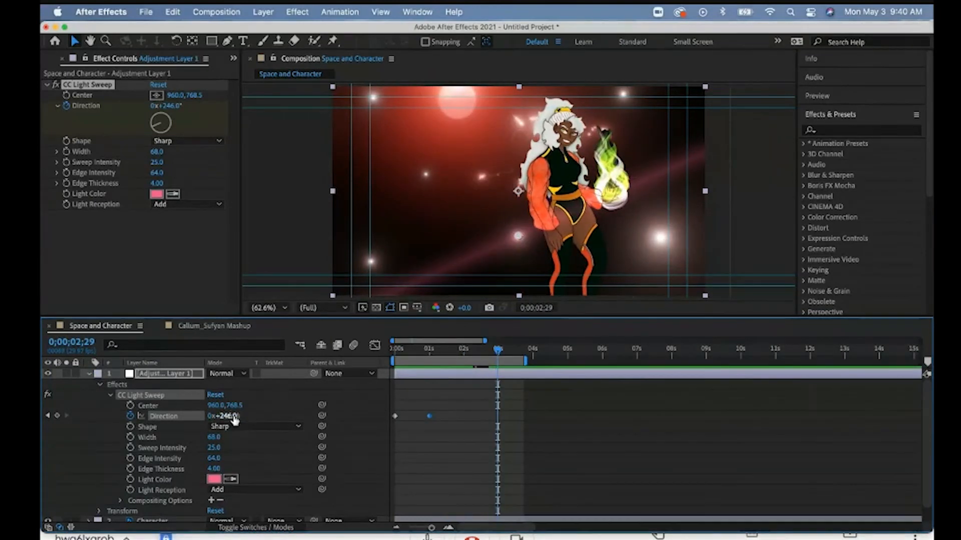
drag(226, 416, 391, 358)
key(space)
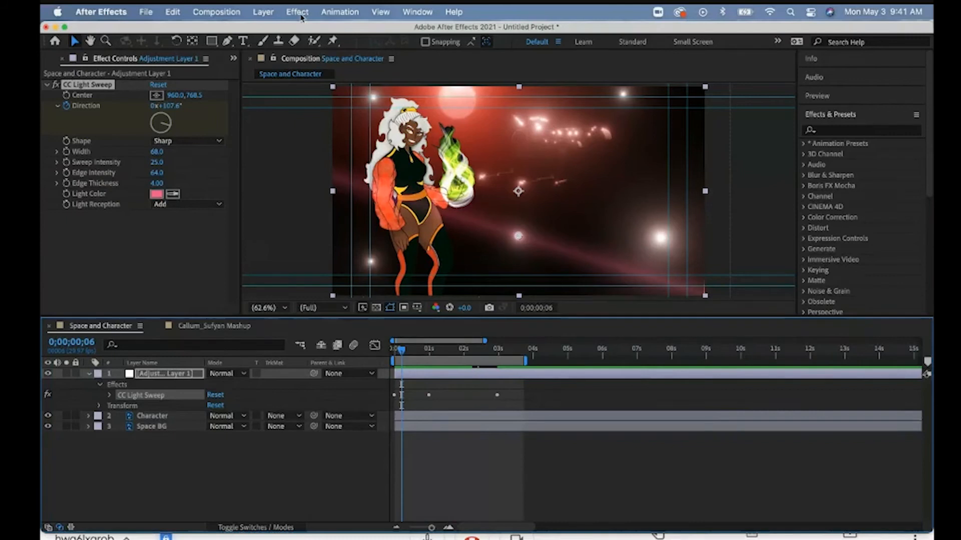
Step: Add a second CC Light Sweep to the adjustment layer and move its Center onto the large star at 1675.7, 787.6
click(300, 14)
mouse_move(325, 201)
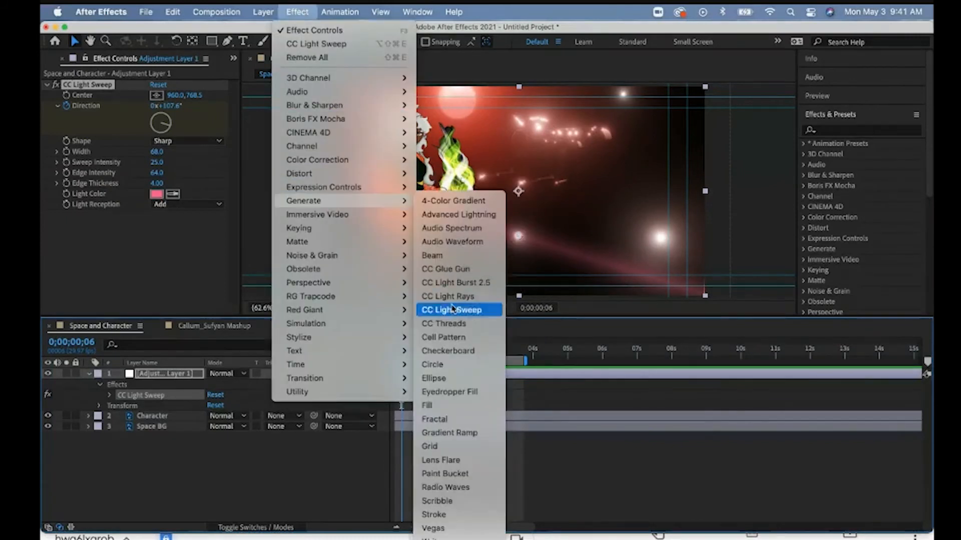
click(453, 310)
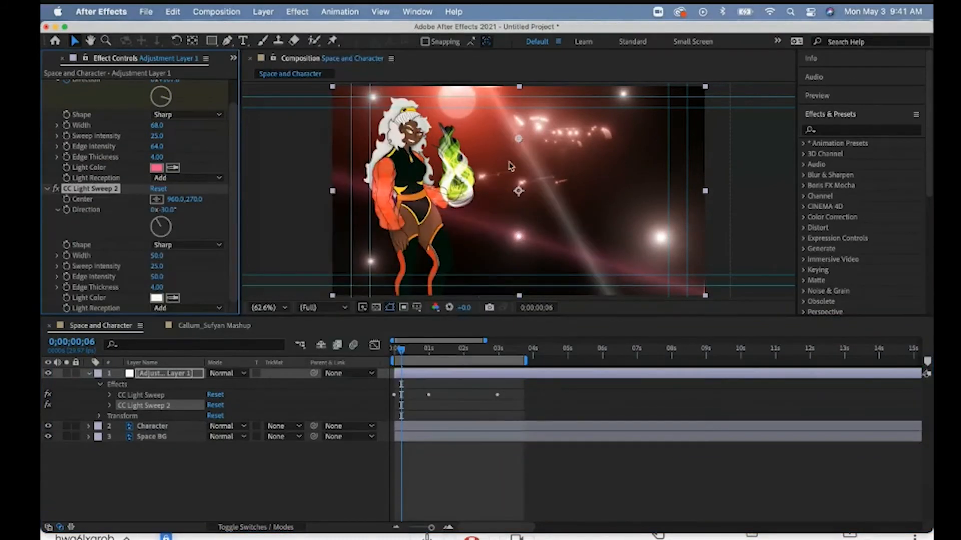
drag(519, 146, 658, 245)
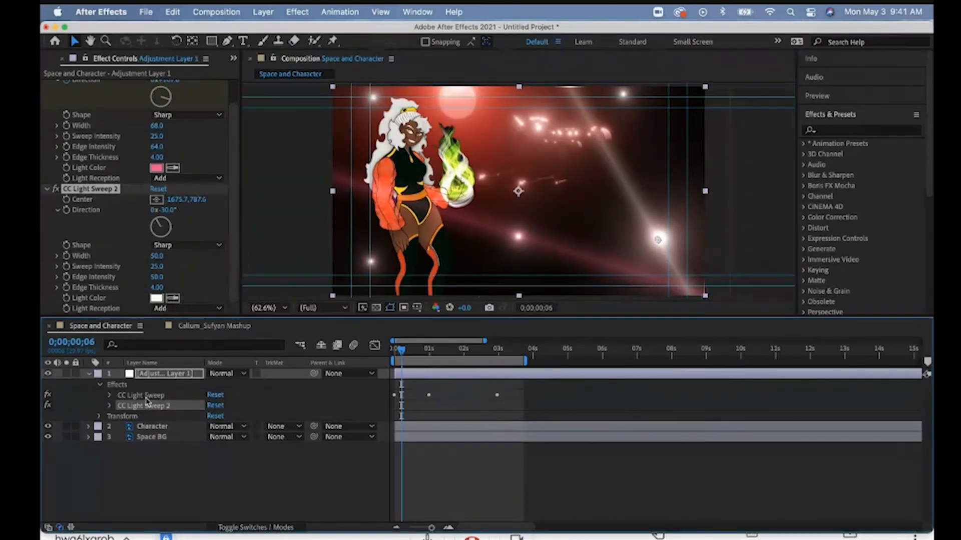
Step: Expand CC Light Sweep 2 and keyframe its Sweep Intensity at 25 at 0;00;00;03 and 69 at 0;00;00;08
click(110, 406)
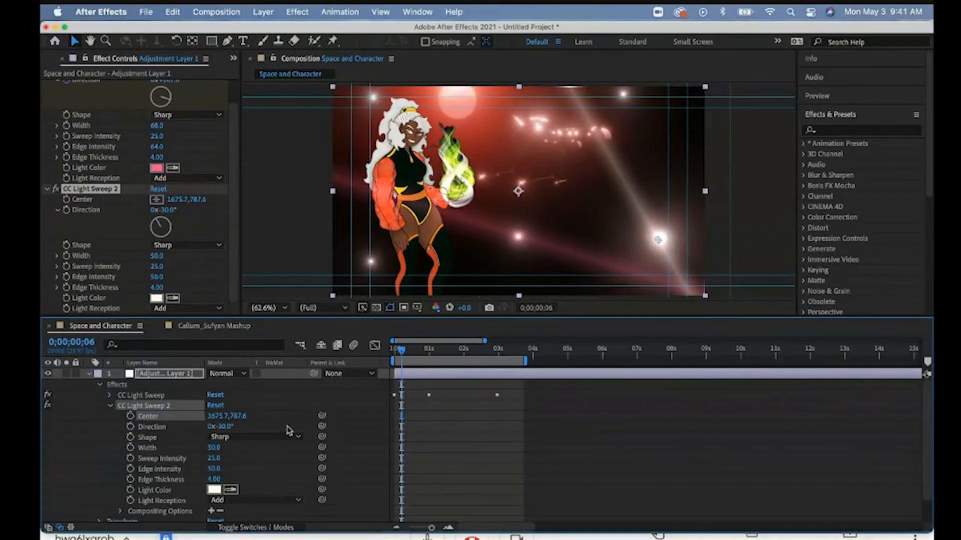
mouse_move(214, 462)
mouse_down()
mouse_move(276, 459)
mouse_move(223, 458)
mouse_up()
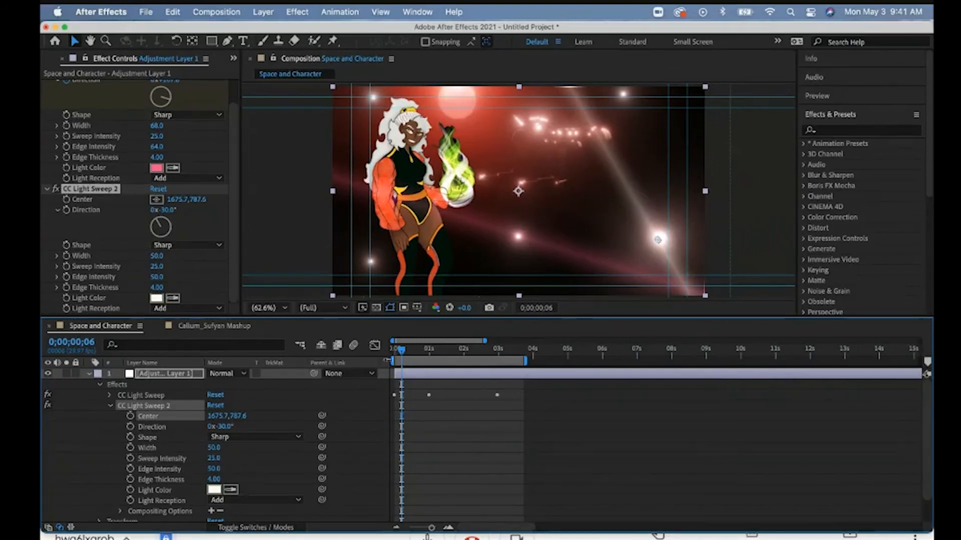
drag(400, 353, 399, 353)
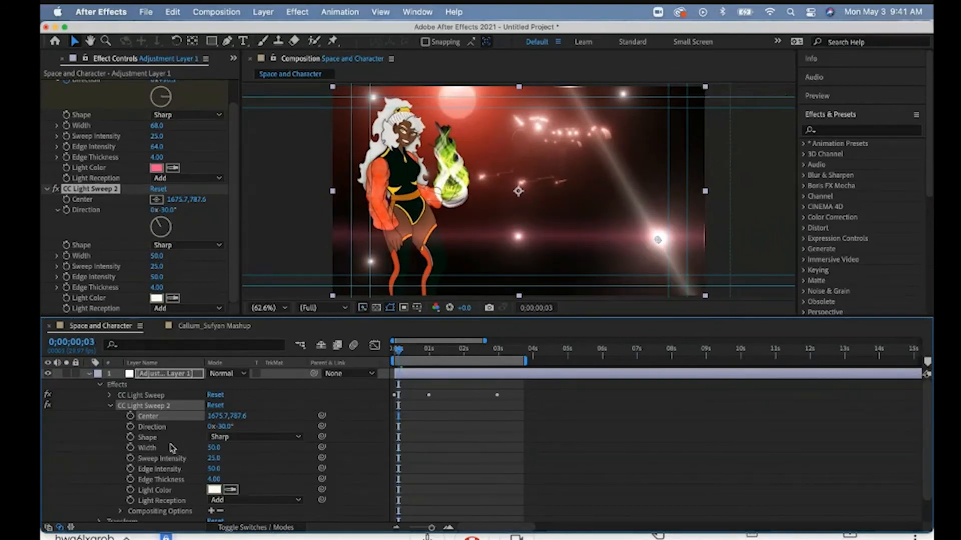
click(130, 458)
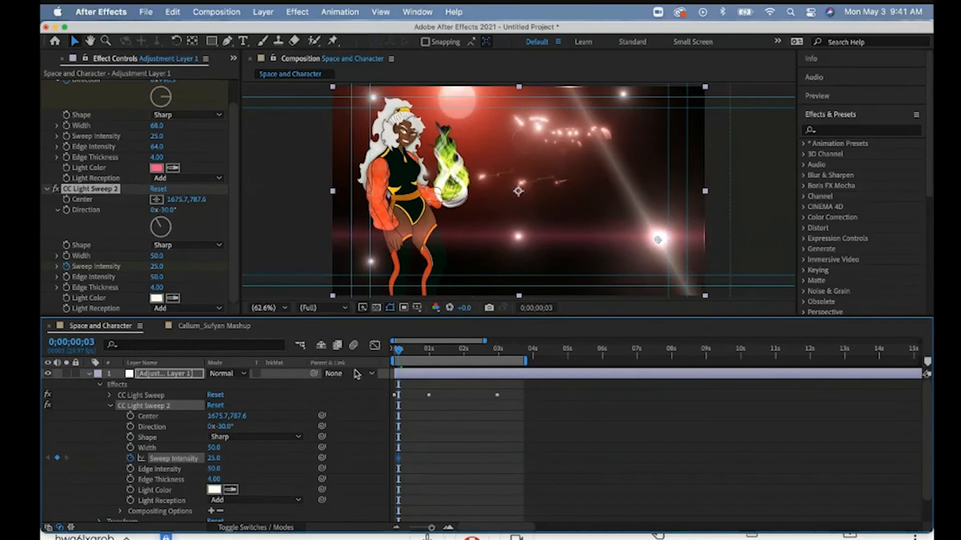
drag(401, 354, 404, 353)
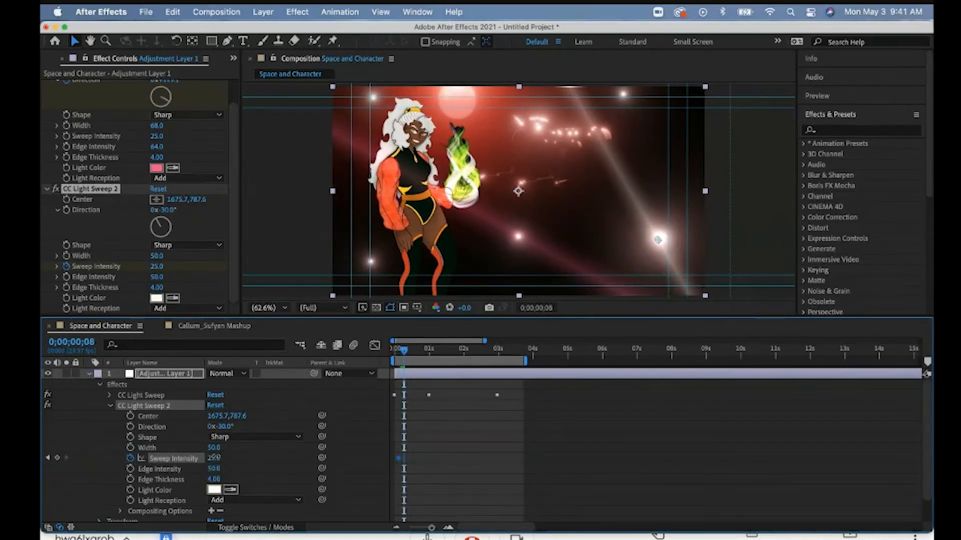
drag(214, 457, 242, 456)
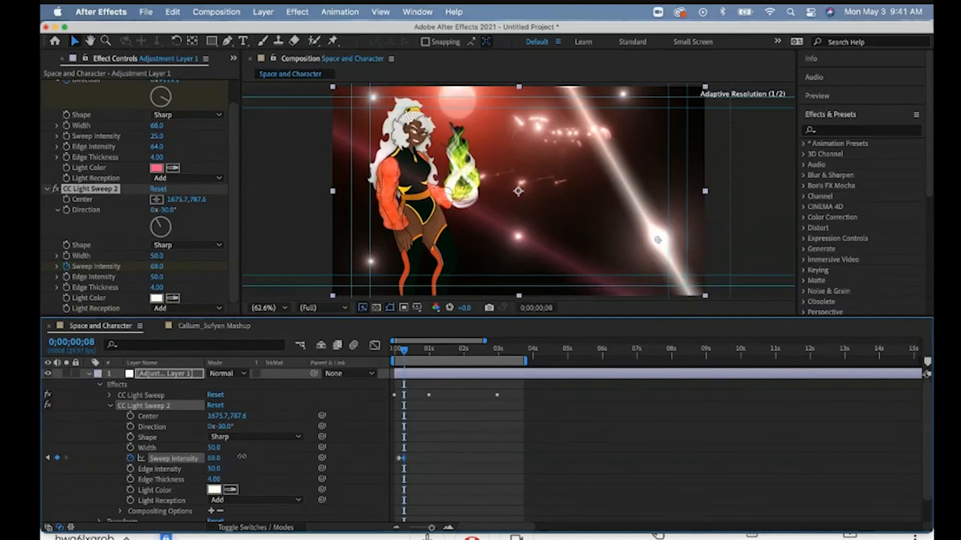
Step: Keyframe CC Light Sweep 2's Sweep Intensity to 25 at 0;00;00;13 and 114 at 0;00;00;17
drag(406, 355, 410, 353)
drag(206, 456, 183, 457)
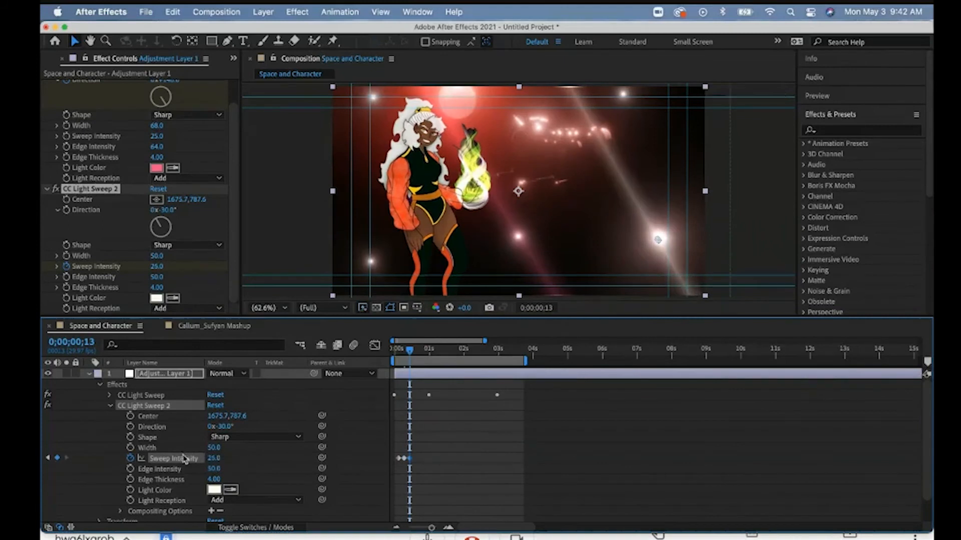
drag(410, 355, 415, 353)
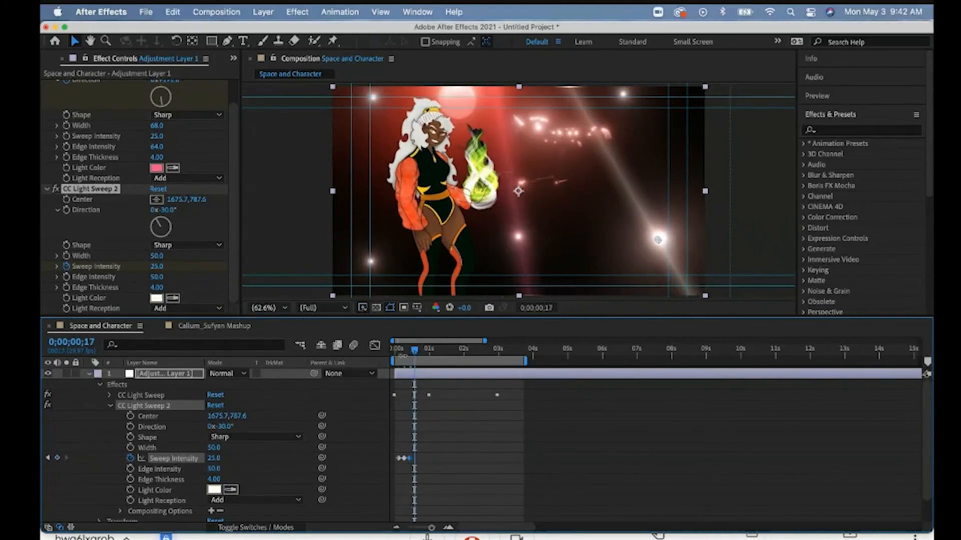
drag(212, 463, 269, 455)
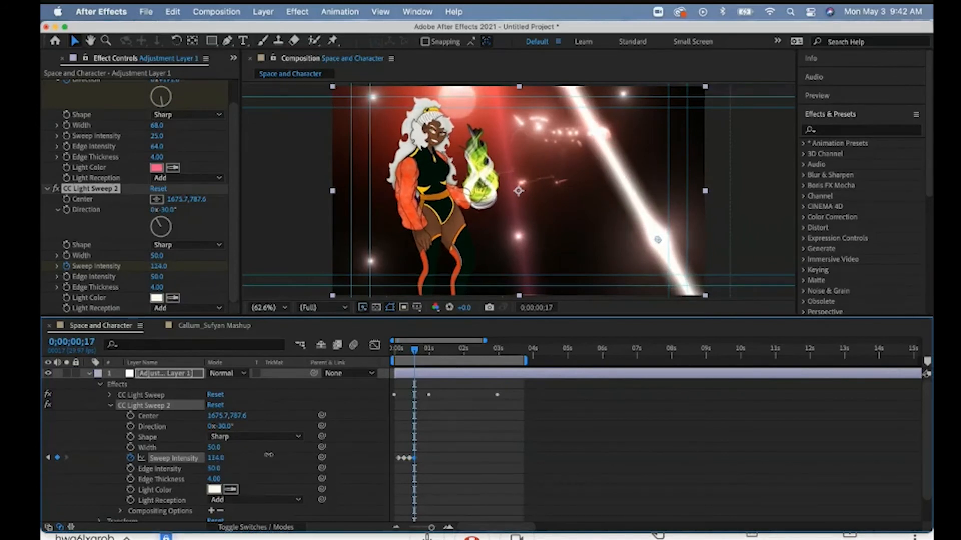
Step: Copy the four Sweep Intensity keyframes, paste them repeatedly from 0;00;00;19 through 0;00;01;22, and preview the flicker
drag(439, 458, 395, 465)
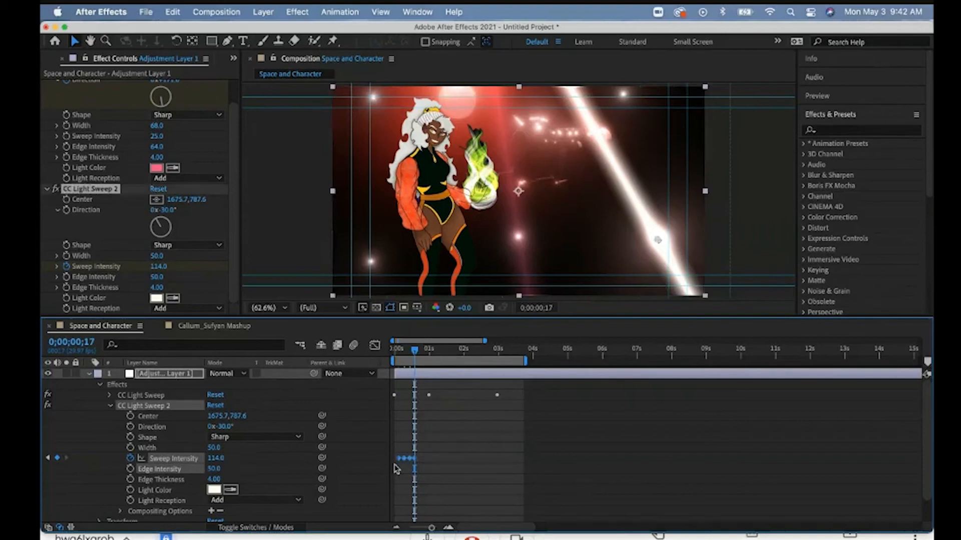
click(418, 352)
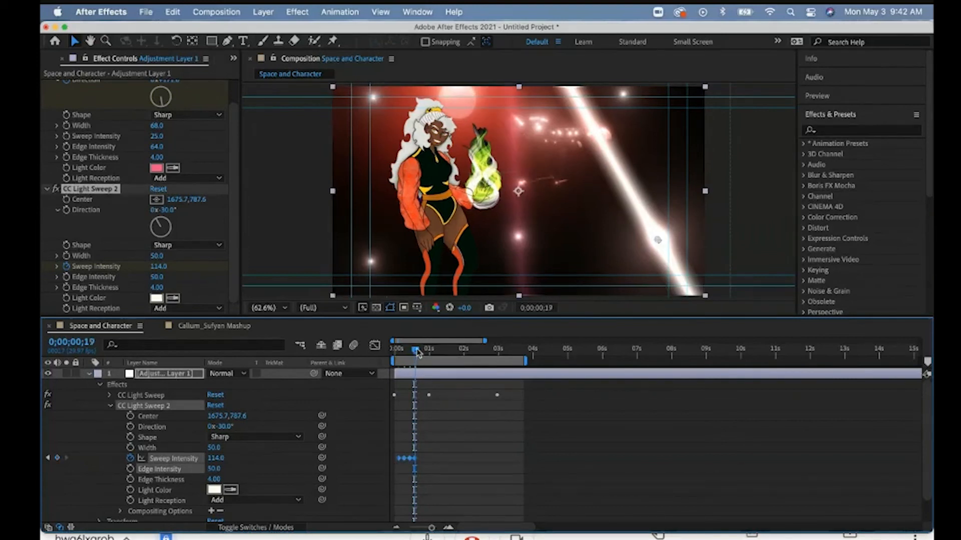
key(cmd+v)
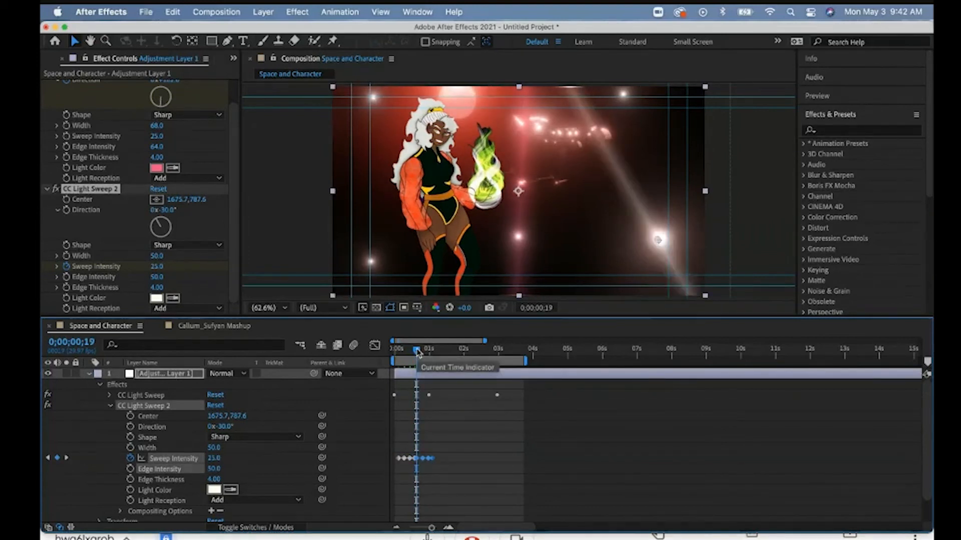
drag(417, 352, 456, 353)
key(super+v)
key(super+v)
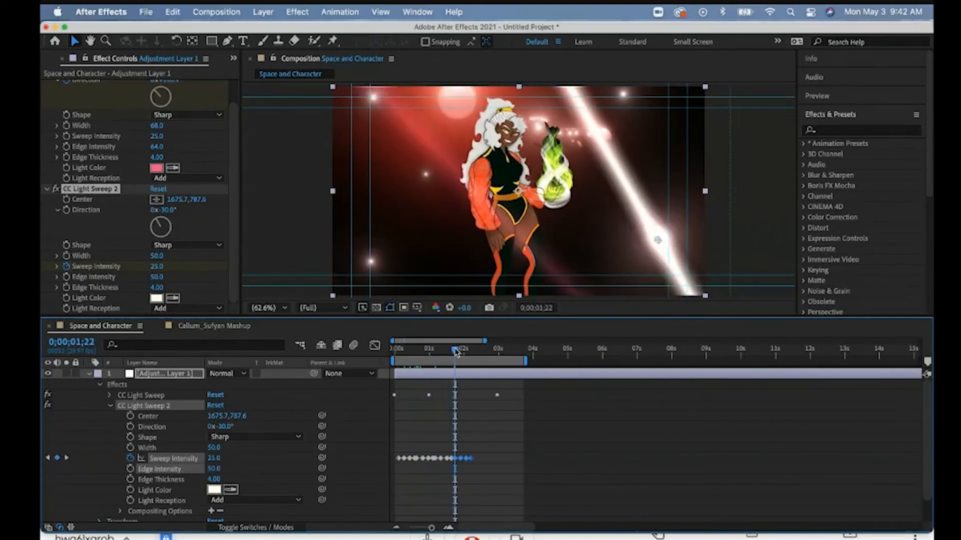
key(space)
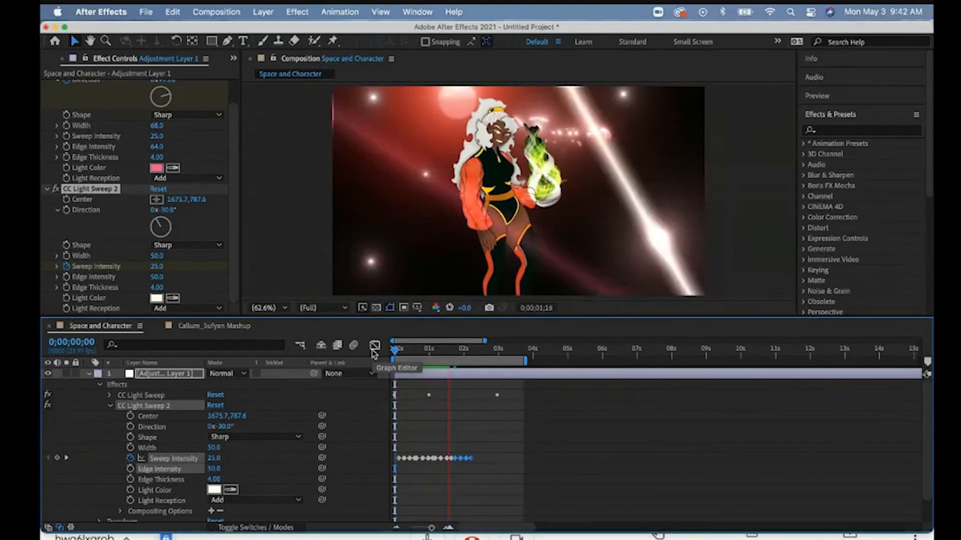
key(space)
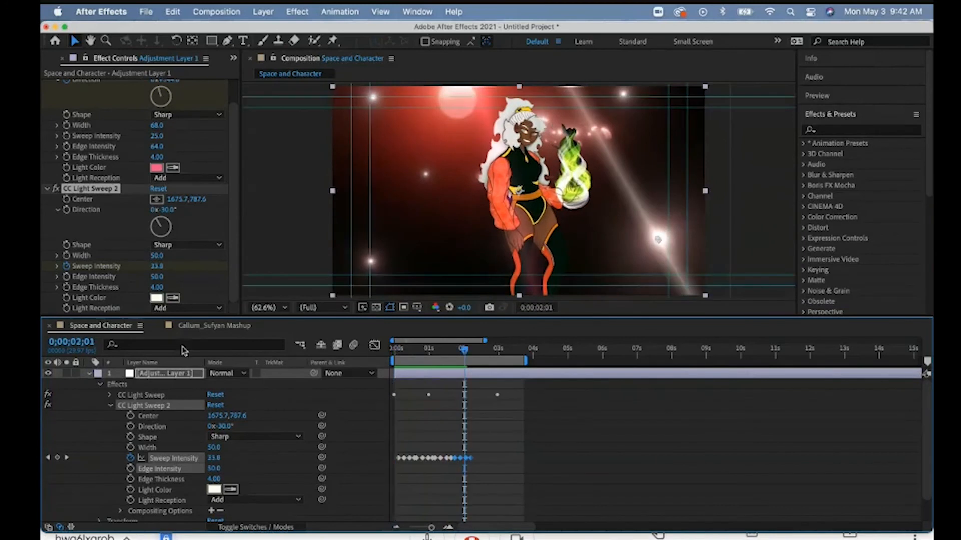
Step: Collapse Adjustment Layer 1 and create a second adjustment layer above it
click(90, 374)
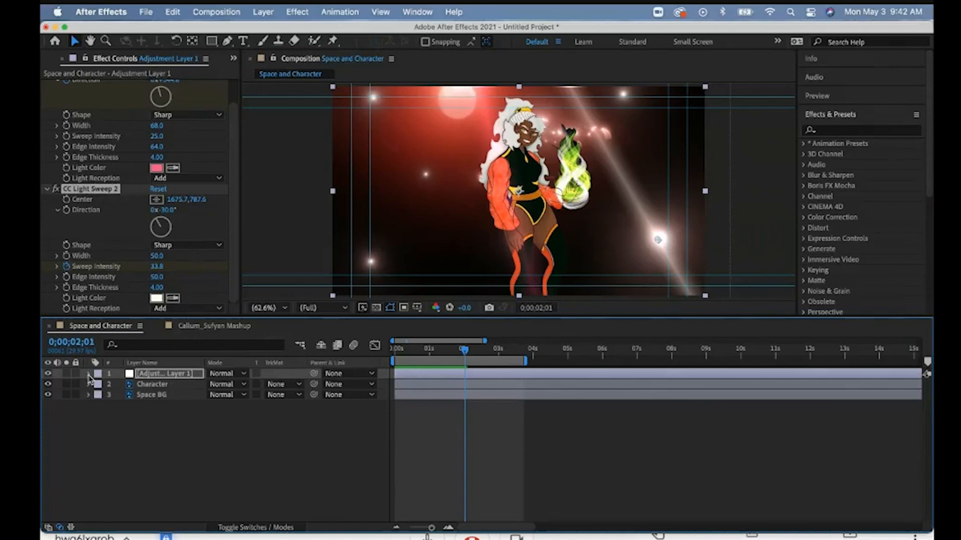
click(158, 437)
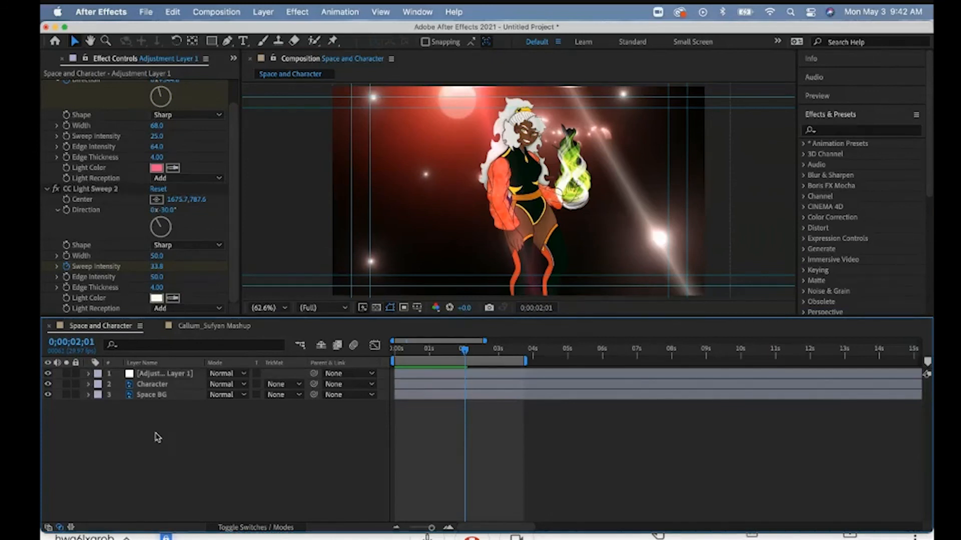
right_click(157, 437)
mouse_move(176, 413)
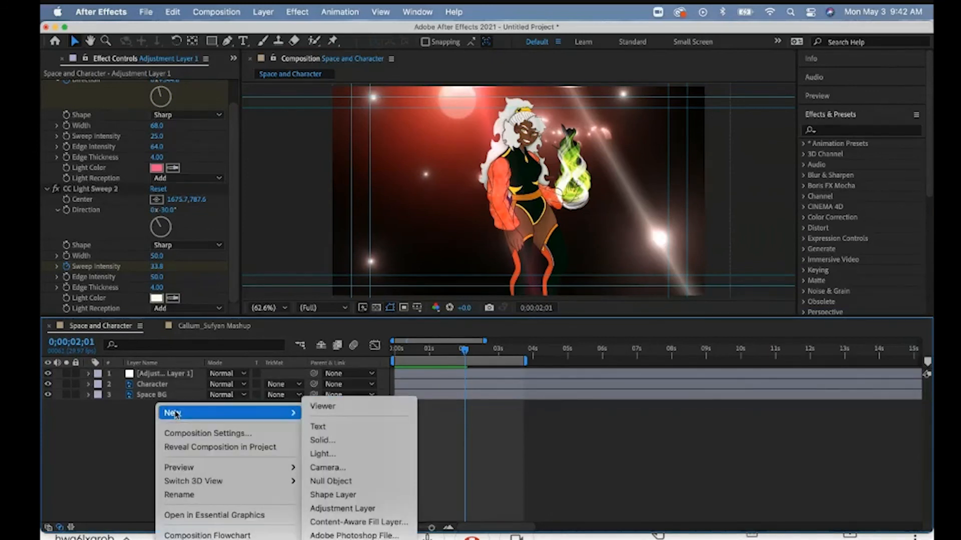
click(374, 510)
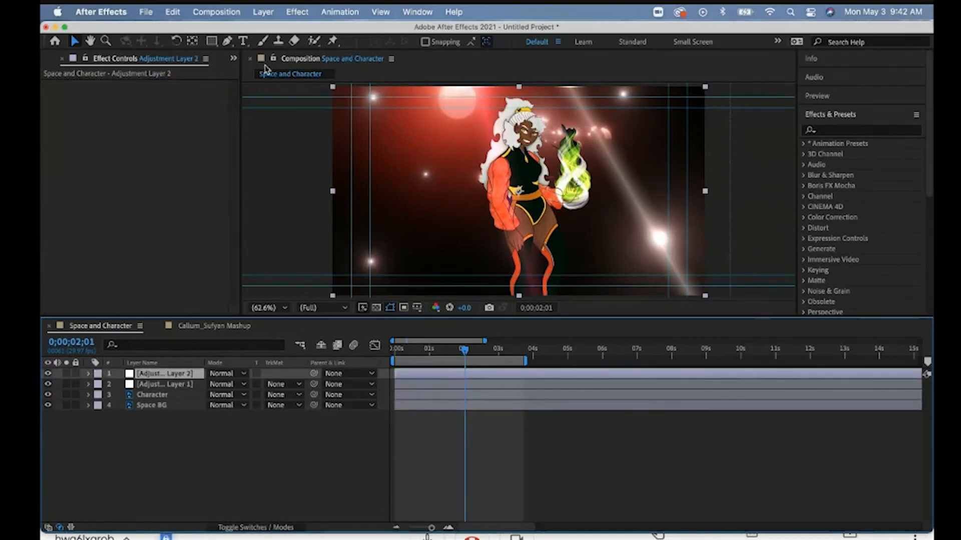
Step: Apply CC Light Rays to Adjustment Layer 2 and toggle the layer's visibility to compare the effect
click(296, 12)
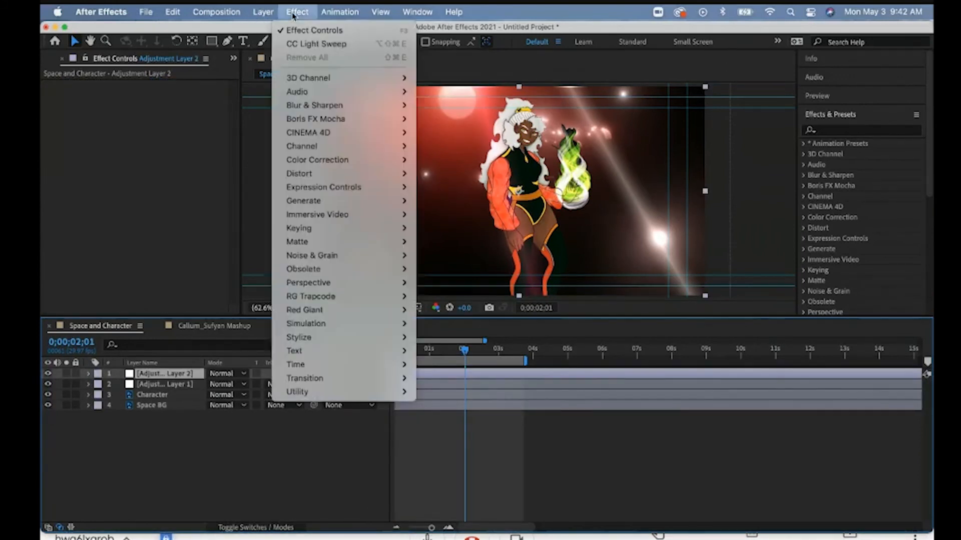
mouse_move(317, 207)
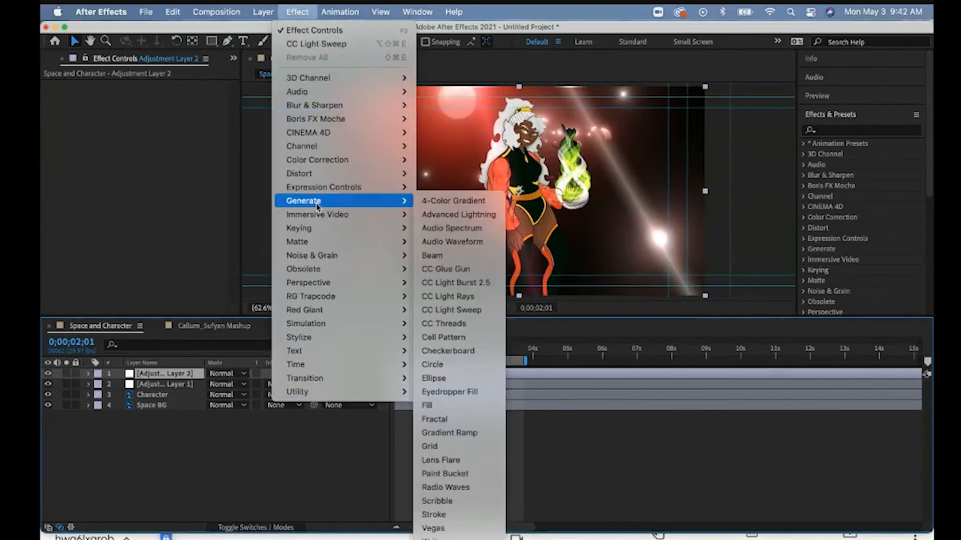
click(462, 297)
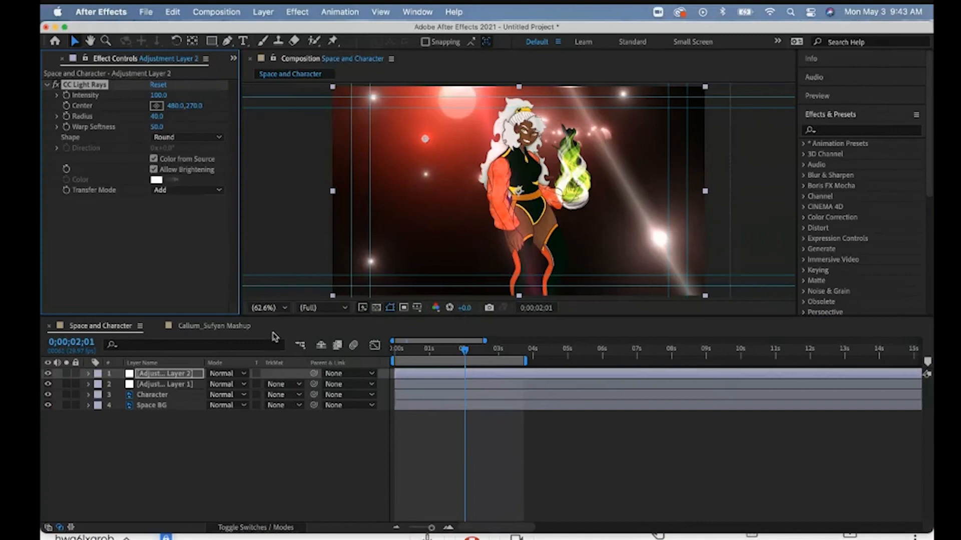
click(49, 374)
click(49, 374)
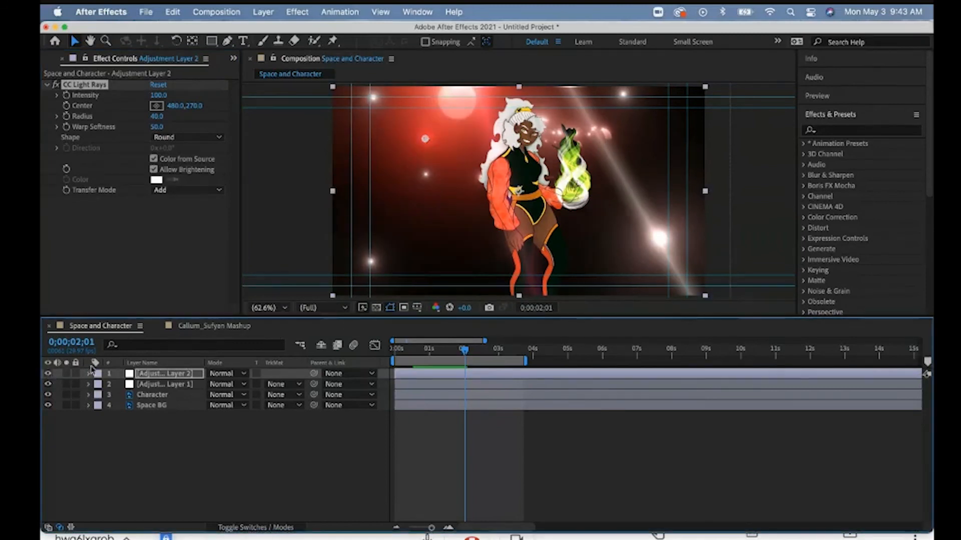
Step: Set CC Light Rays' Intensity to 145 and Radius to 168, and move its center to about 317, 203
drag(215, 405, 283, 417)
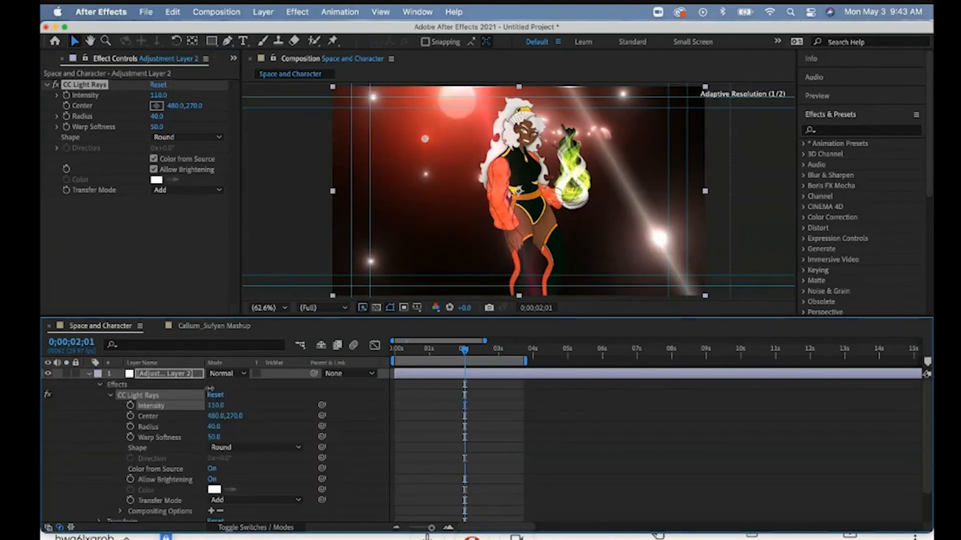
drag(427, 136, 395, 128)
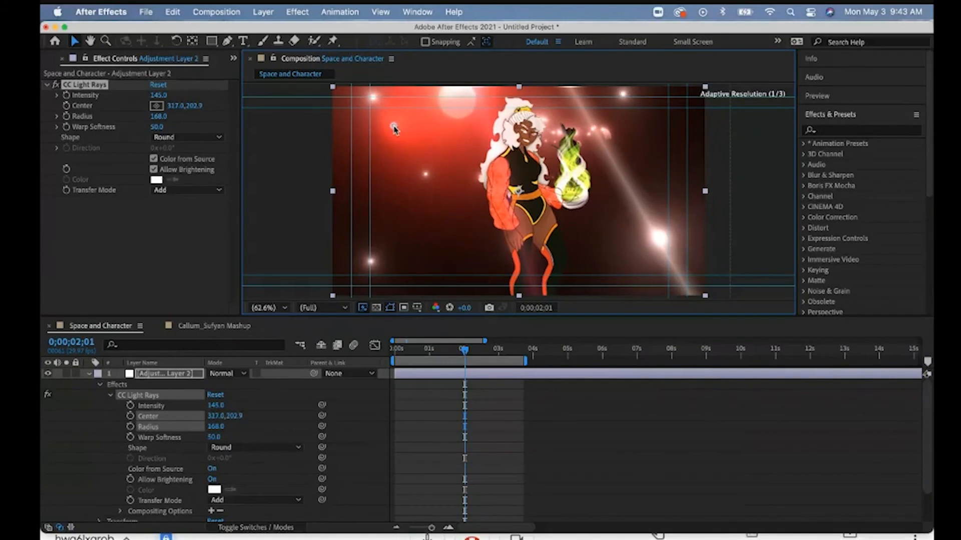
Step: Keyframe the CC Light Rays Center at 192, 108 at 0;00;00;02, near the character's head
click(397, 349)
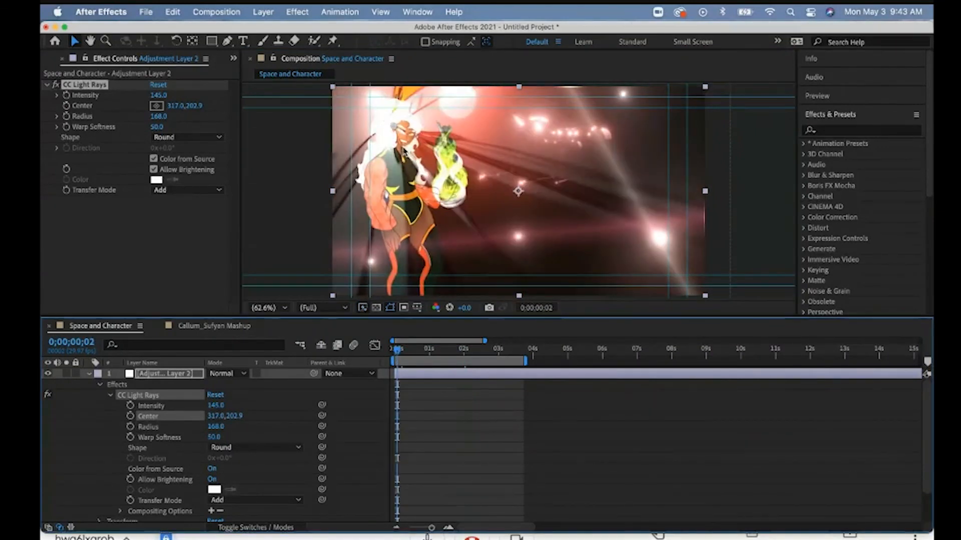
drag(395, 131, 373, 118)
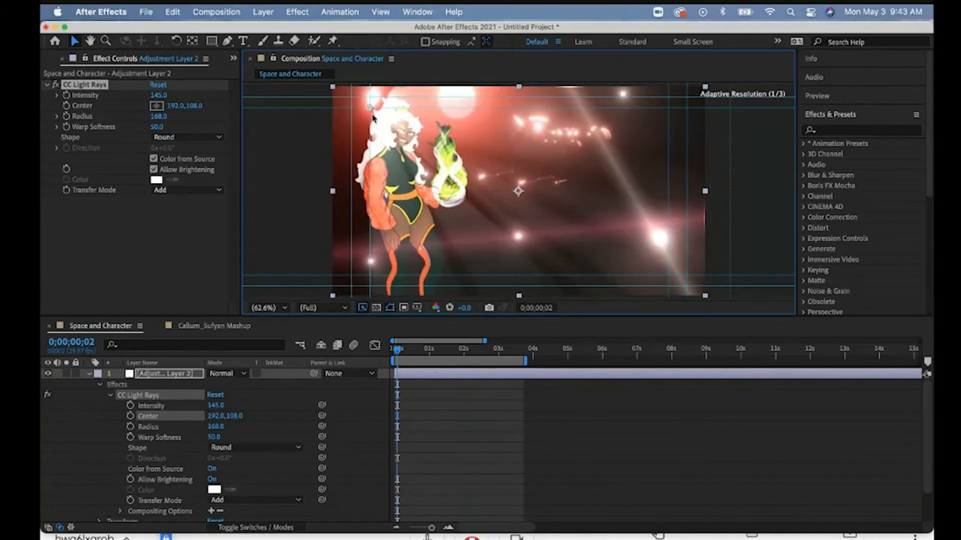
click(131, 418)
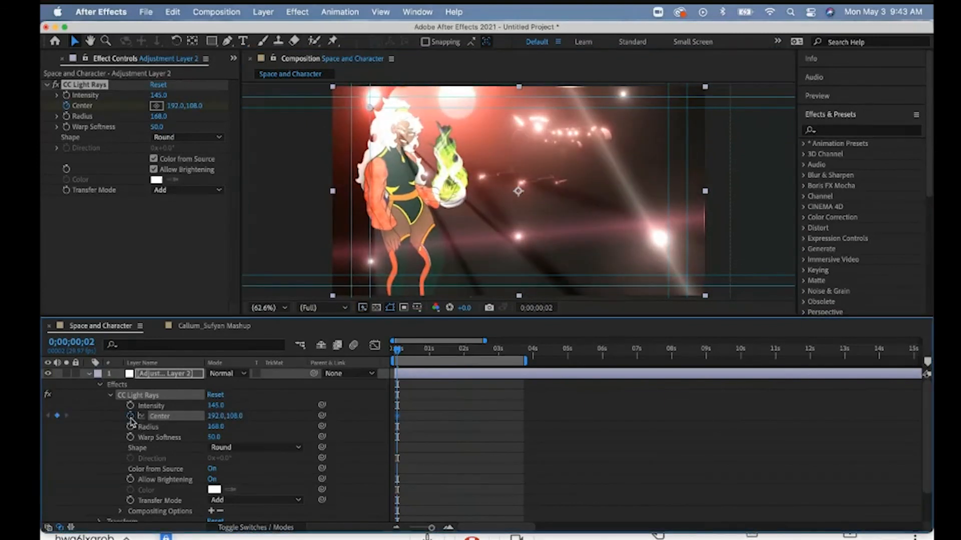
Step: Keyframe the CC Light Rays Center at about 1381, 229 at 0;00;01;25 and preview the movement from the start
drag(396, 348, 458, 353)
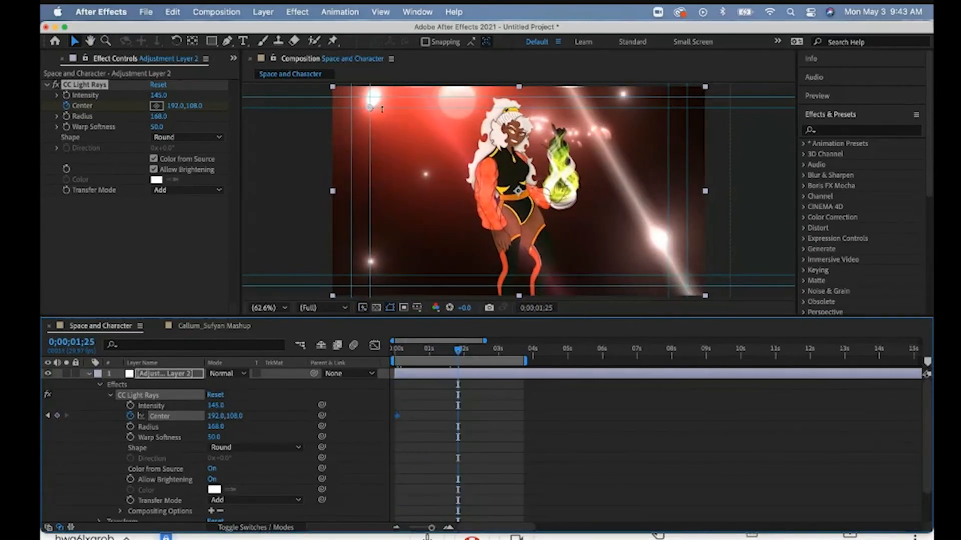
drag(370, 114, 597, 135)
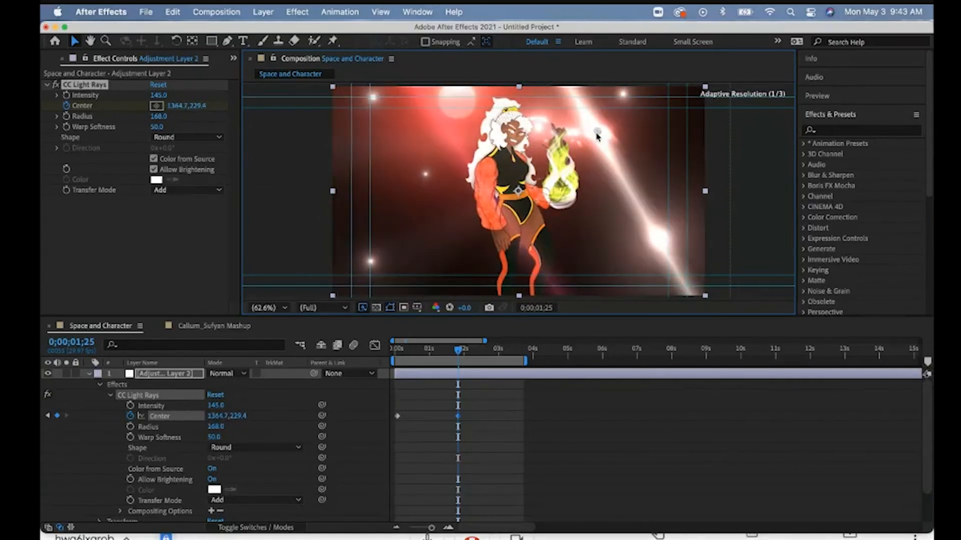
drag(463, 355, 395, 355)
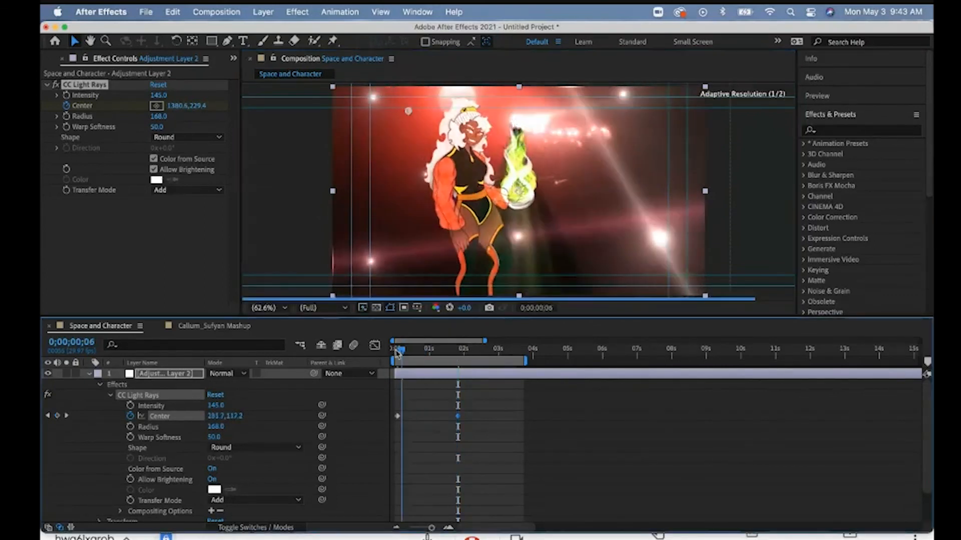
key(space)
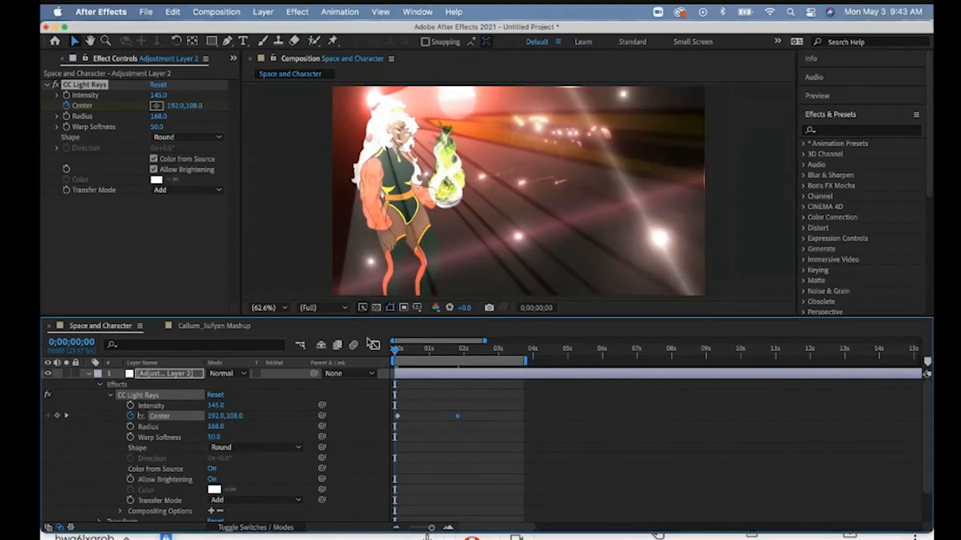